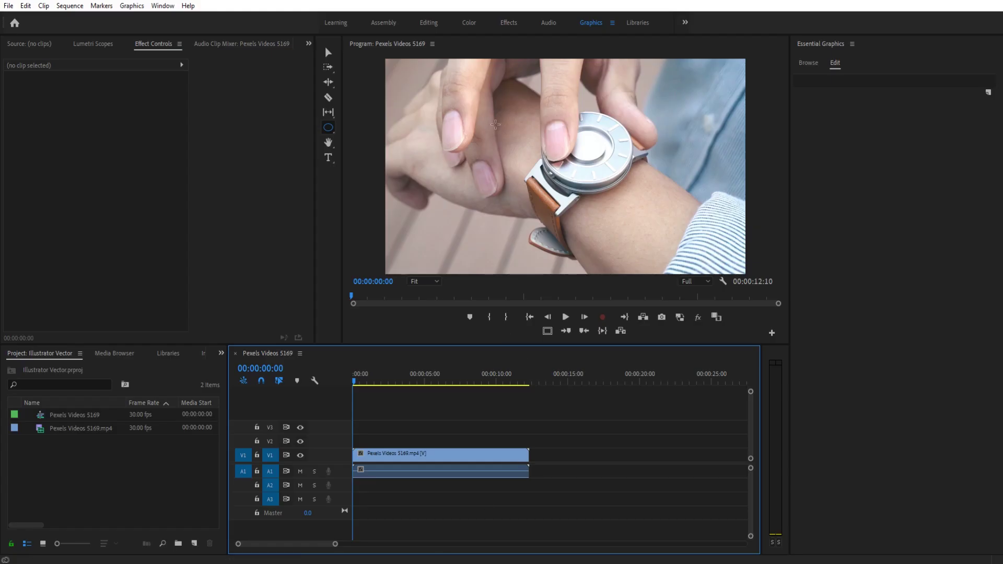
Draw a blue ellipse over the watch, try its Vector Motion scale at 305, and remove the graphic from the sequence.
{"action": "left_click_drag", "start_coordinate": [493, 113], "coordinate": [636, 247]}
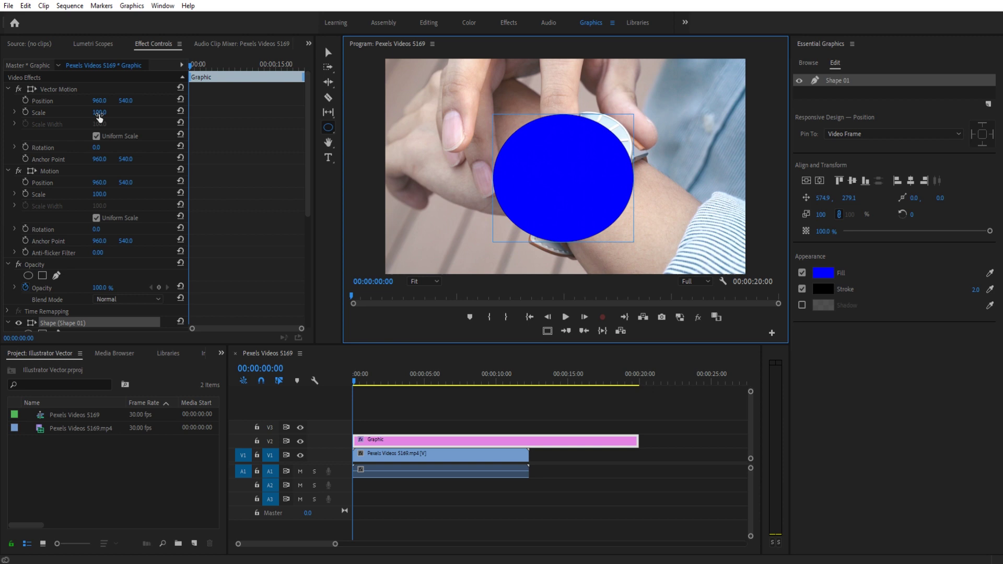
{"action": "left_click_drag", "start_coordinate": [100, 112], "coordinate": [206, 113]}
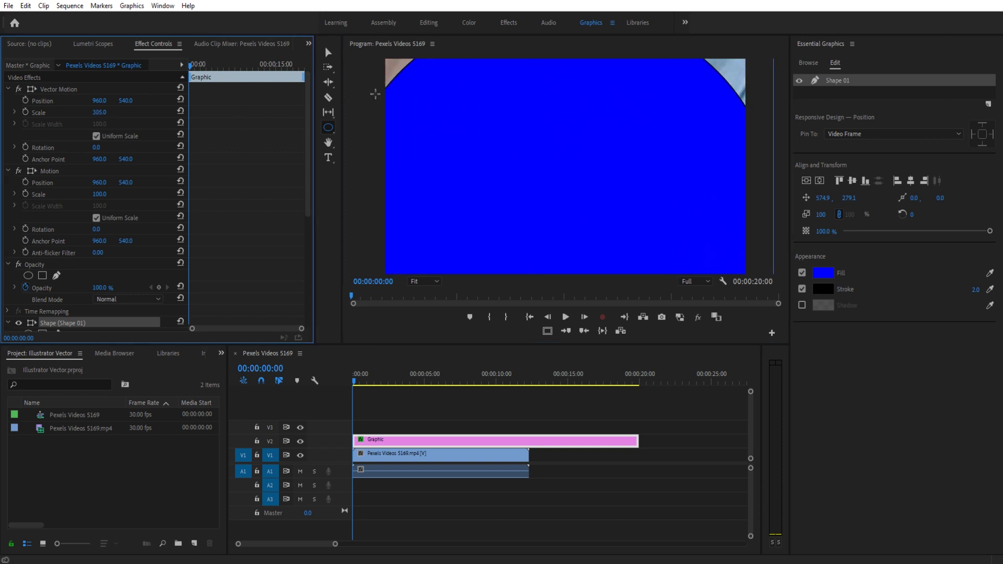
{"action": "left_click_drag", "start_coordinate": [102, 112], "coordinate": [0, 113]}
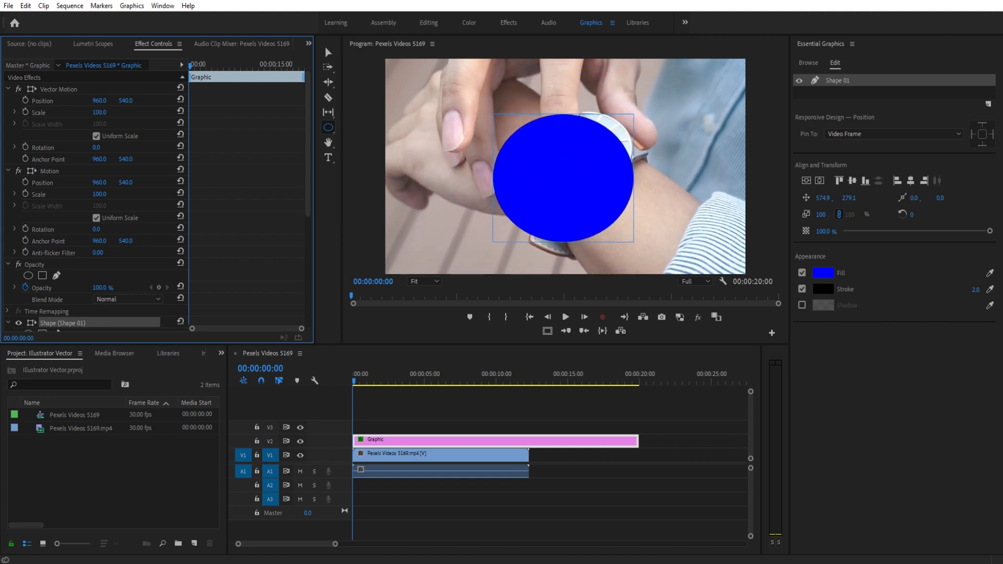
{"action": "left_click", "coordinate": [525, 441]}
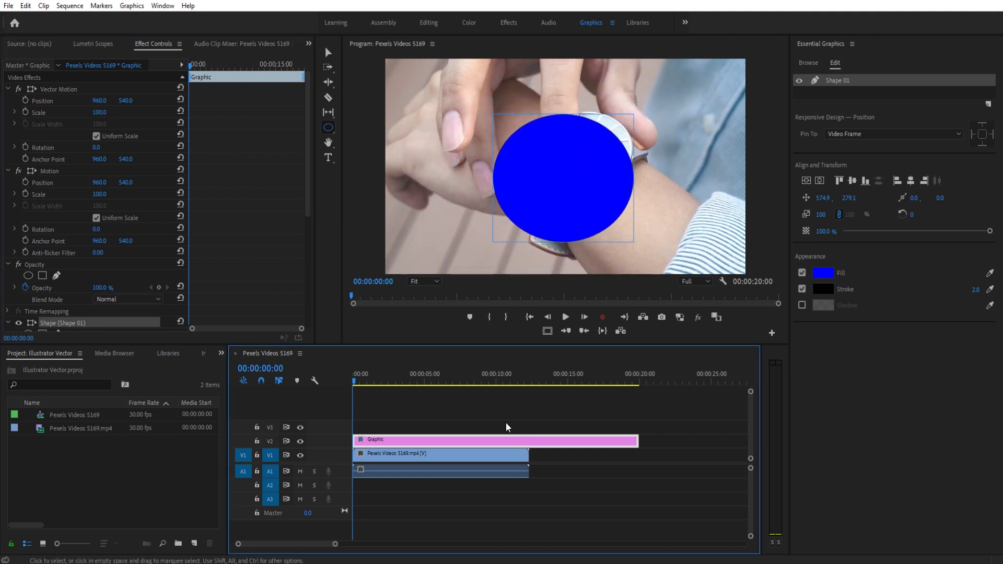
{"action": "key", "text": "Delete"}
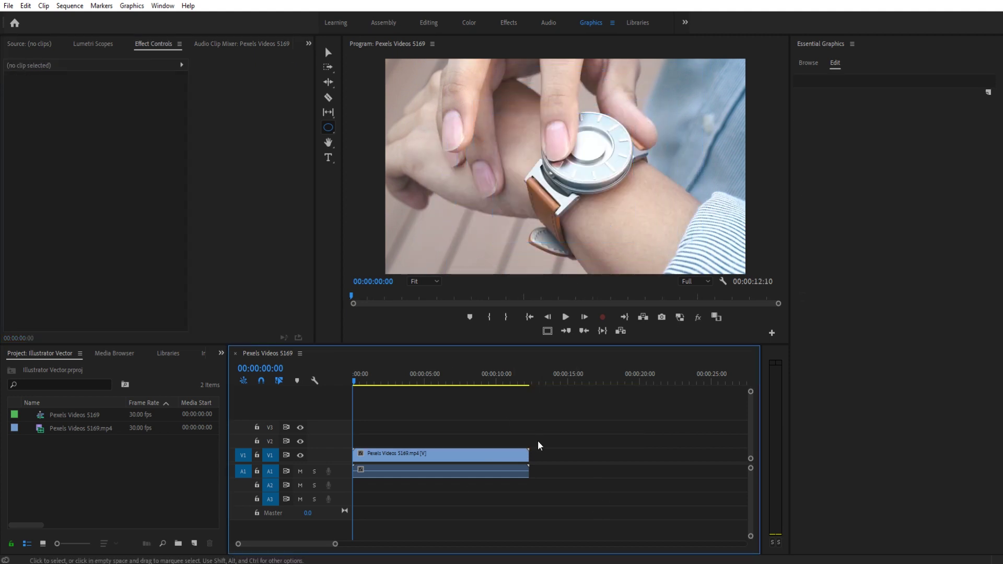
{"action": "key", "text": "alt+Tab"}
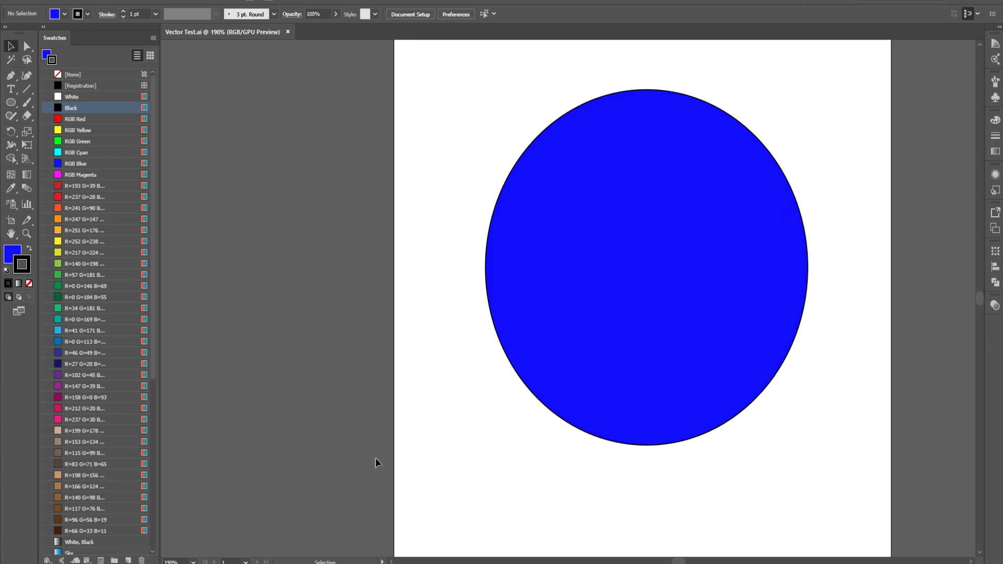
{"action": "mouse_move", "coordinate": [375, 561]}
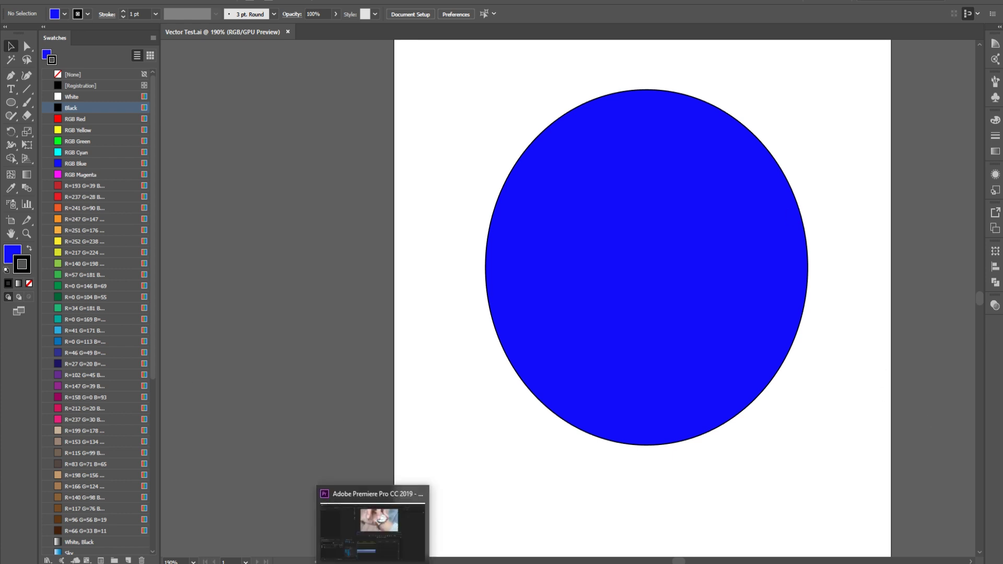
{"action": "left_click", "coordinate": [374, 520]}
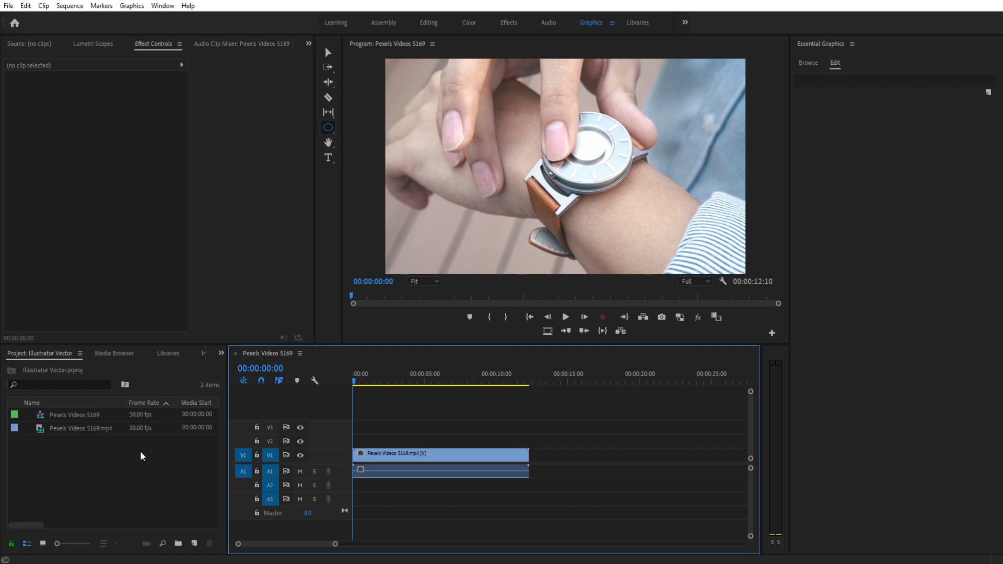
{"action": "left_click", "coordinate": [325, 561]}
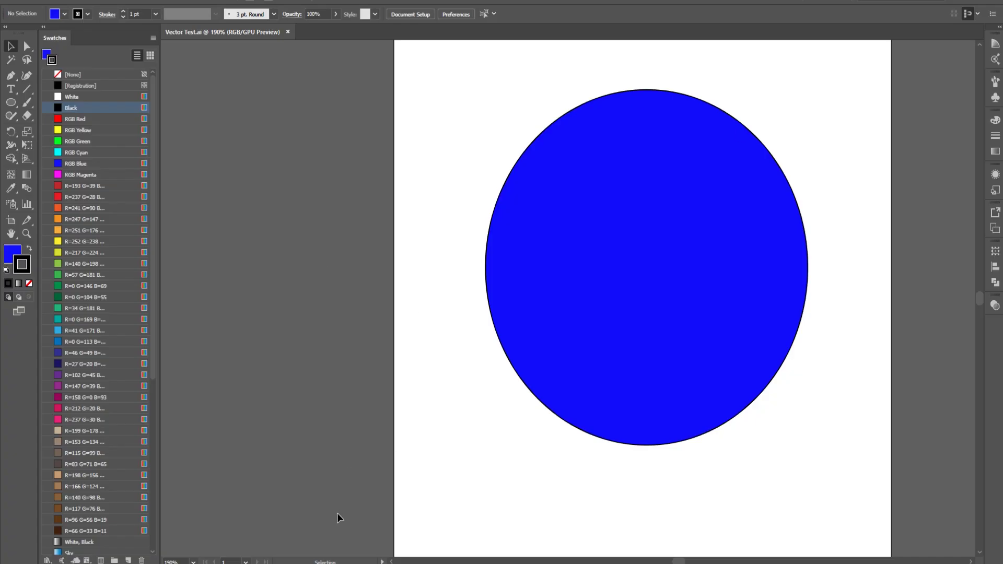
{"action": "key", "text": "alt+Tab"}
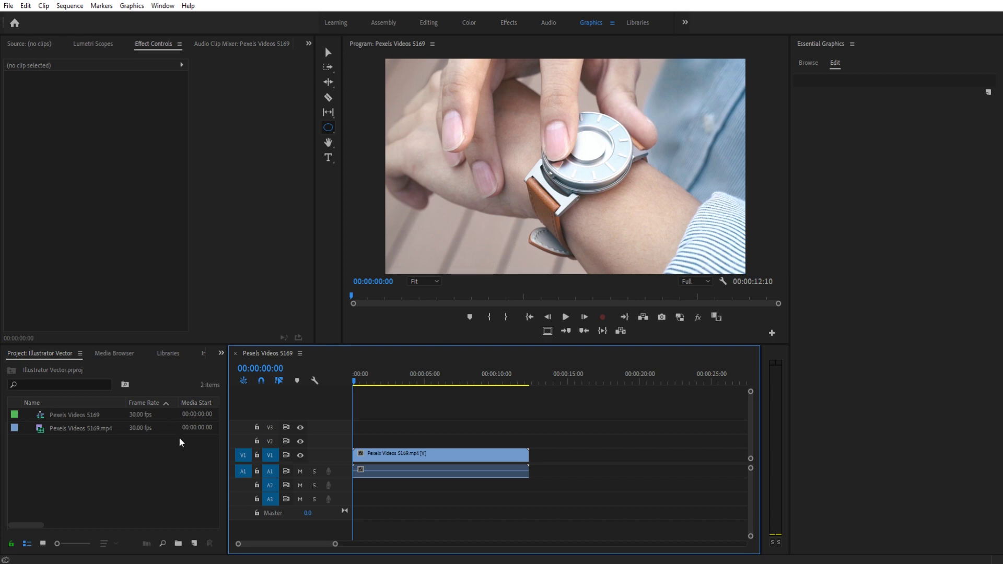
Switch to Illustrator and open Export for Screens for the artboard of Vector Test.ai.
{"action": "key", "text": "alt+Tab"}
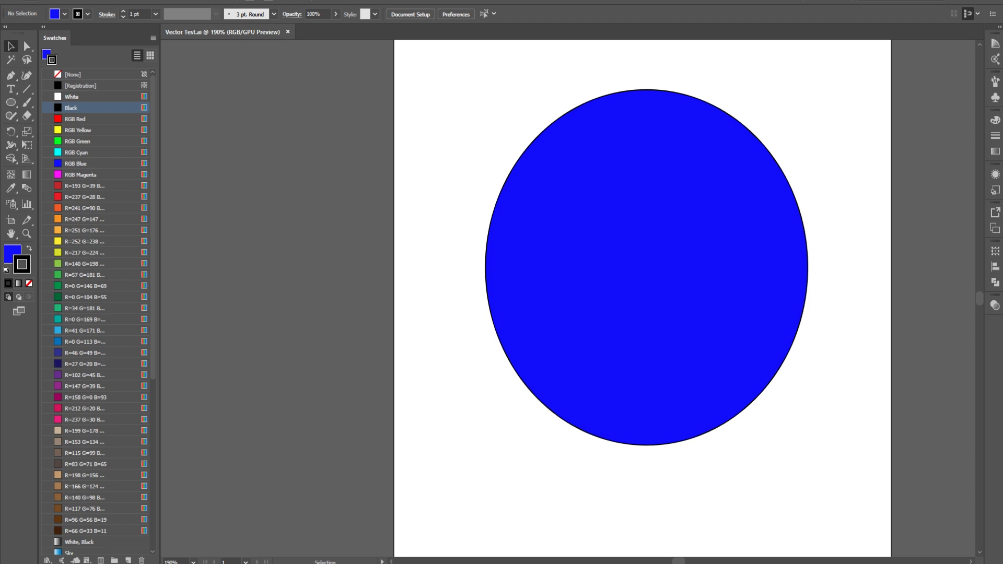
{"action": "key", "text": "alt+f"}
{"action": "mouse_move", "coordinate": [99, 192]}
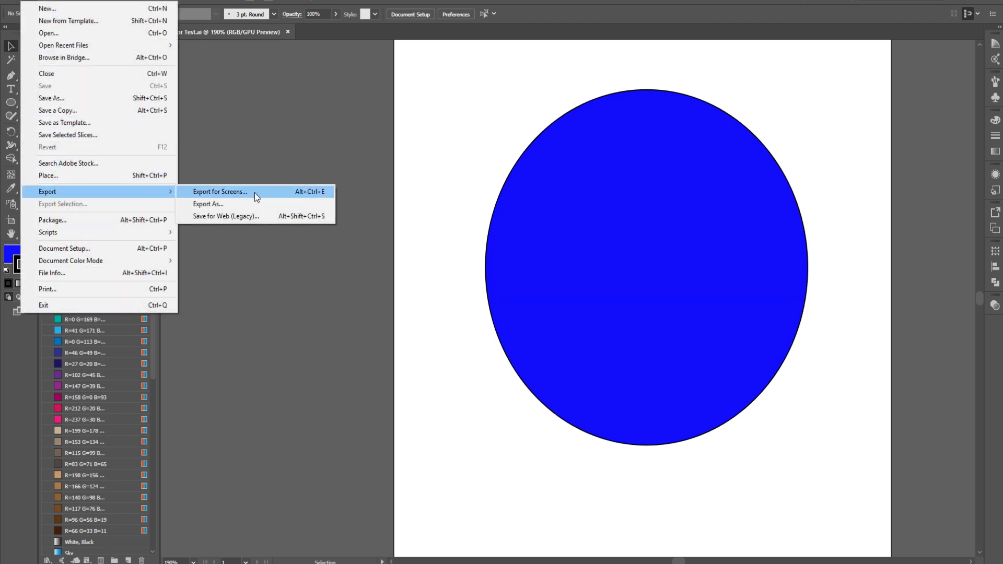
{"action": "left_click", "coordinate": [255, 192]}
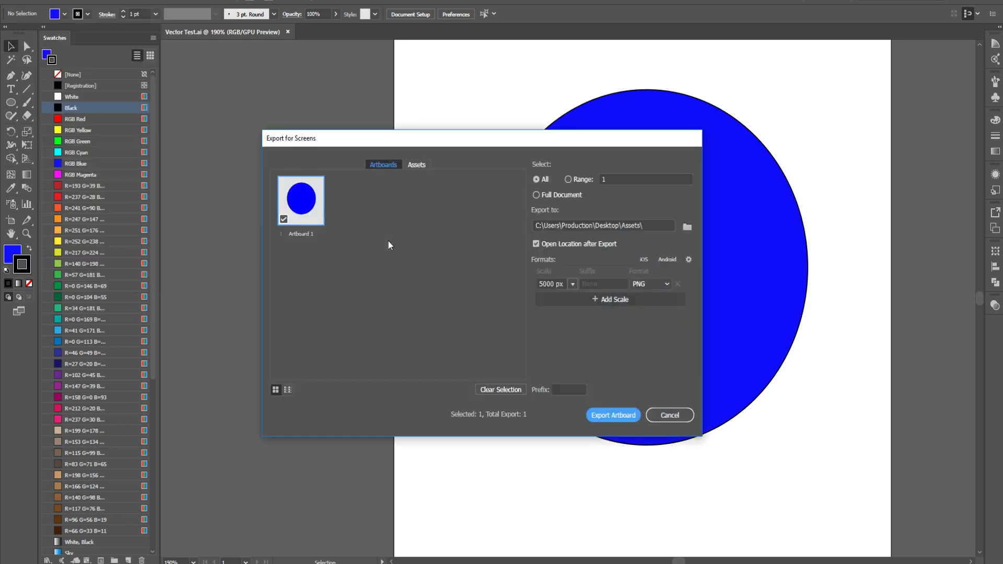
{"action": "left_click_drag", "start_coordinate": [478, 134], "coordinate": [532, 144]}
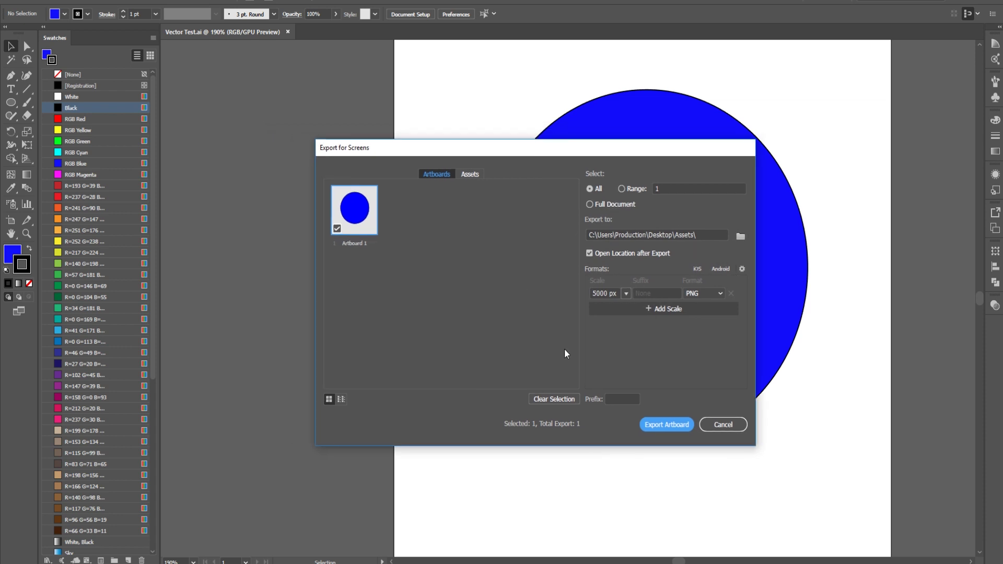
Try the 4x export scale, and choose scaling by height with a value of 5000 px.
{"action": "left_click", "coordinate": [626, 293]}
{"action": "left_click", "coordinate": [636, 342]}
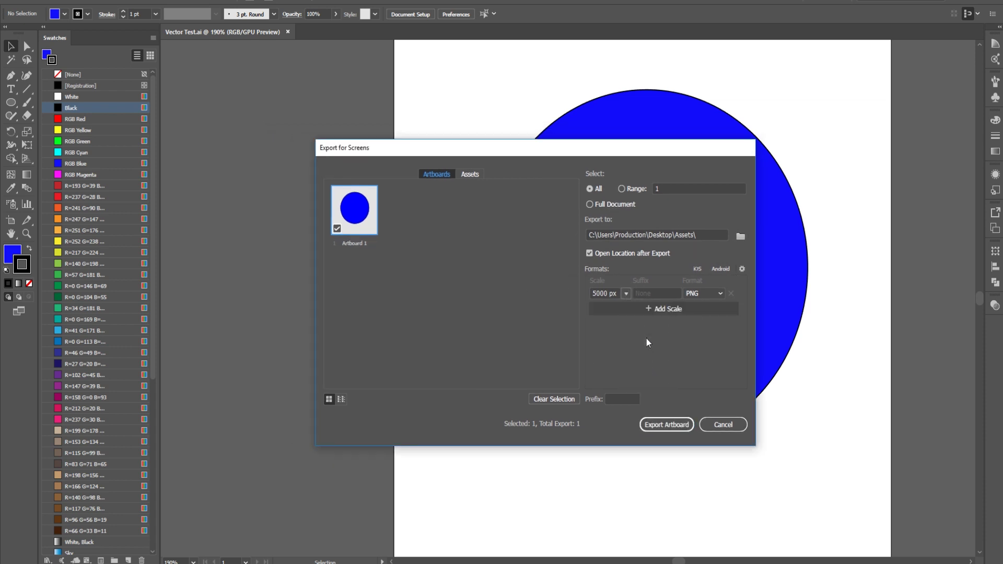
{"action": "left_click", "coordinate": [626, 293]}
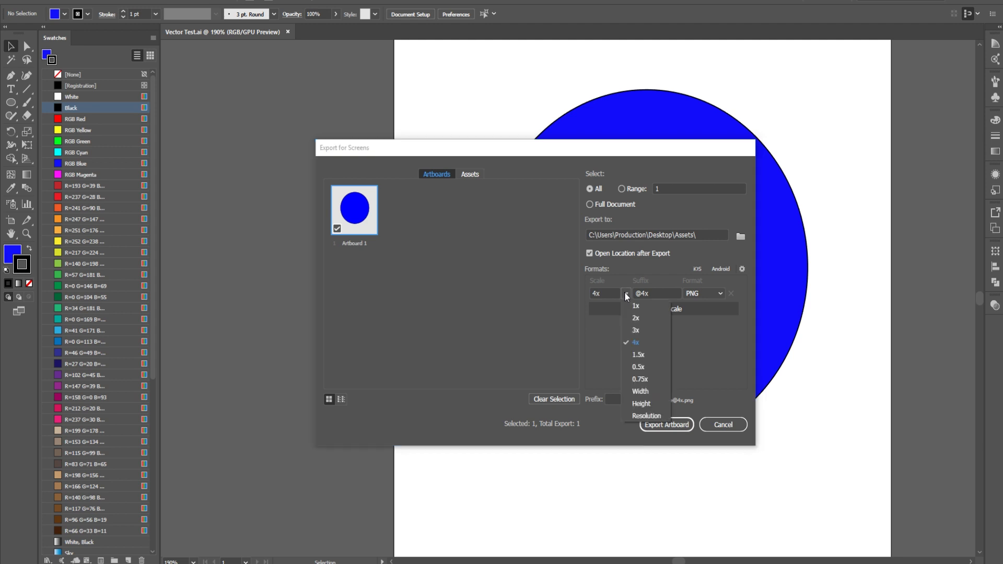
{"action": "left_click", "coordinate": [643, 404]}
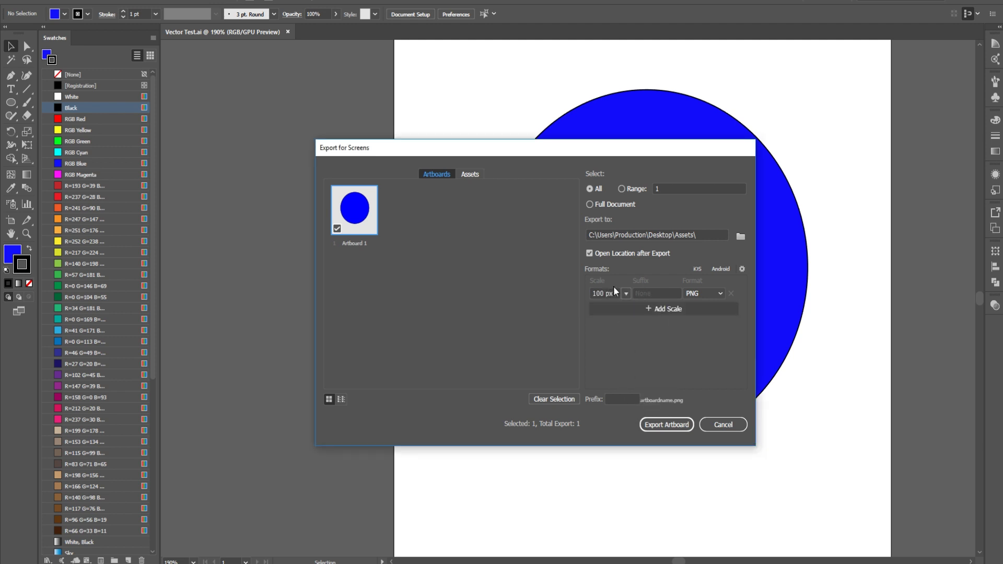
{"action": "double_click", "coordinate": [602, 291]}
{"action": "type", "text": "5000"}
{"action": "left_click_drag", "start_coordinate": [611, 147], "coordinate": [507, 180]}
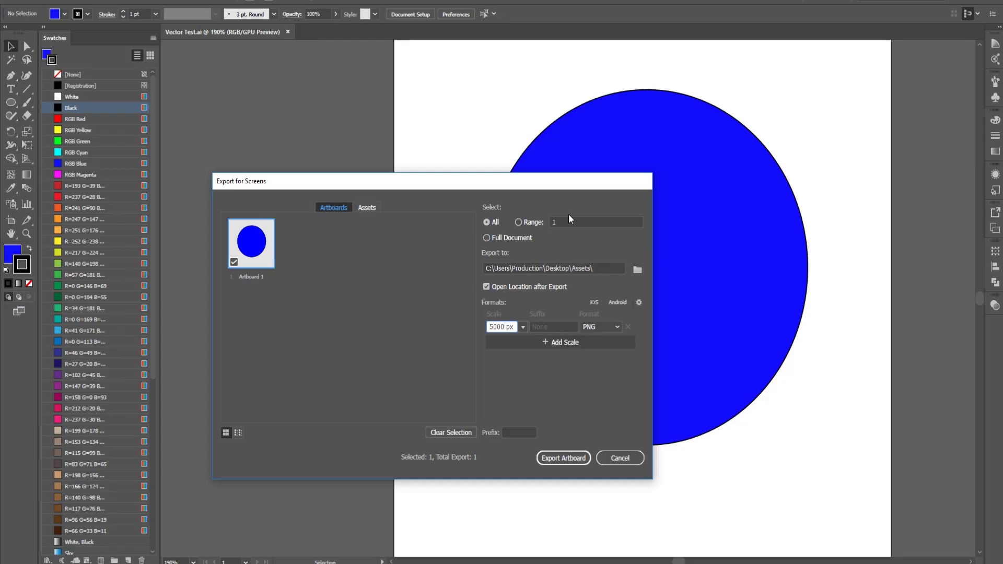
{"action": "left_click_drag", "start_coordinate": [550, 184], "coordinate": [393, 88]}
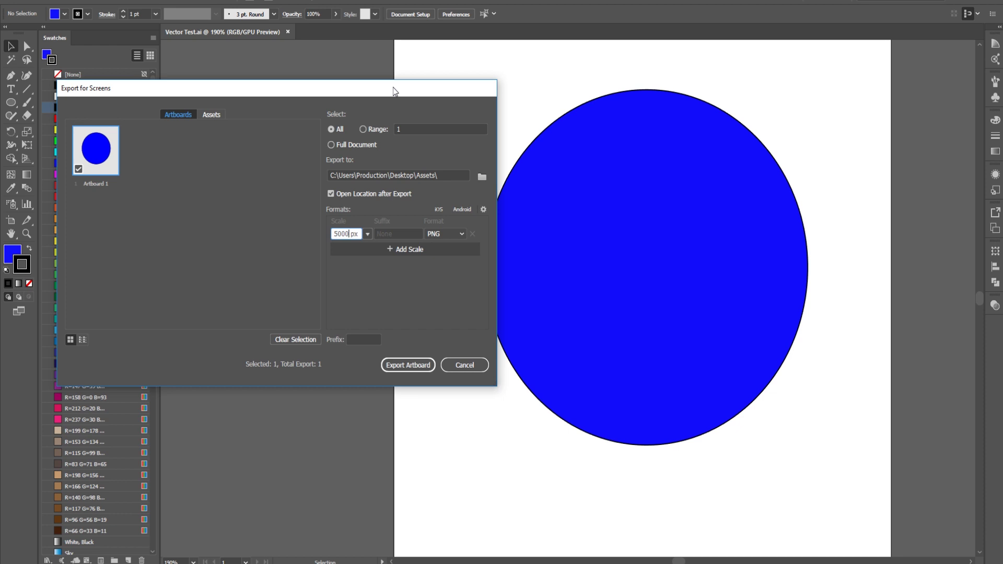
{"action": "left_click", "coordinate": [381, 261]}
Set the export height to 10000 px and export the artboard as PNG, replacing the existing Artboard 1.png.
{"action": "mouse_move", "coordinate": [418, 563]}
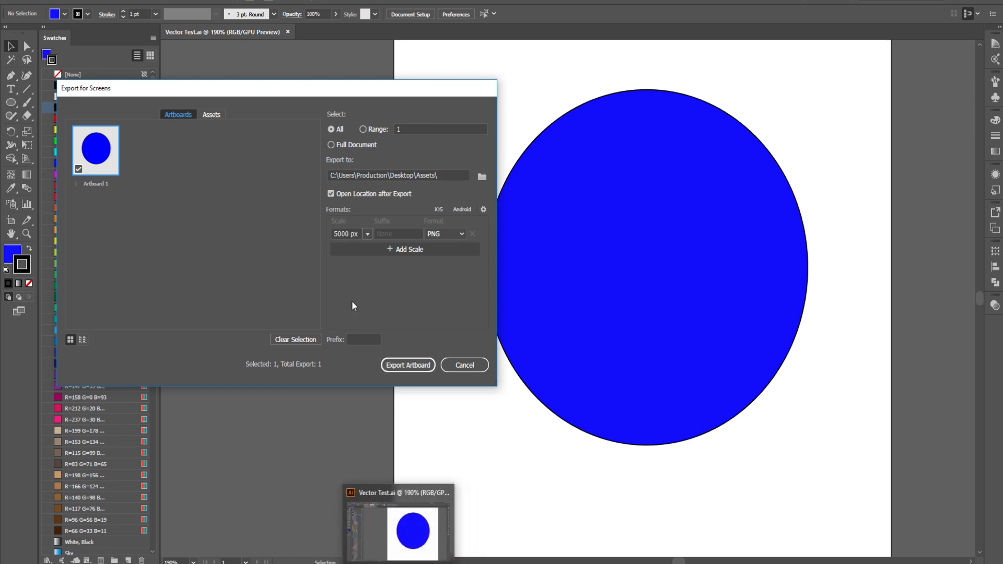
{"action": "left_click", "coordinate": [337, 233]}
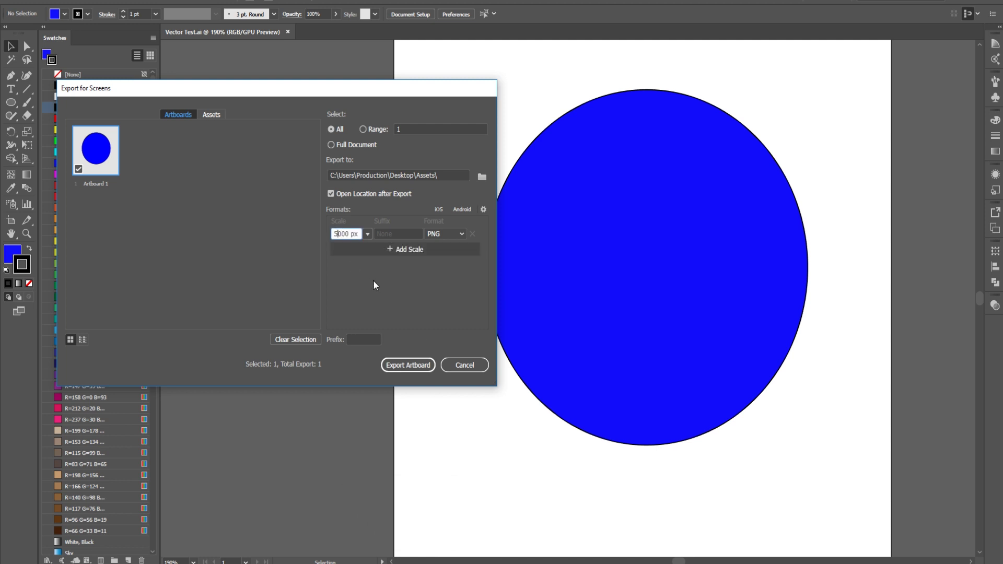
{"action": "key", "text": "BackSpace"}
{"action": "type", "text": "10"}
{"action": "left_click", "coordinate": [409, 367]}
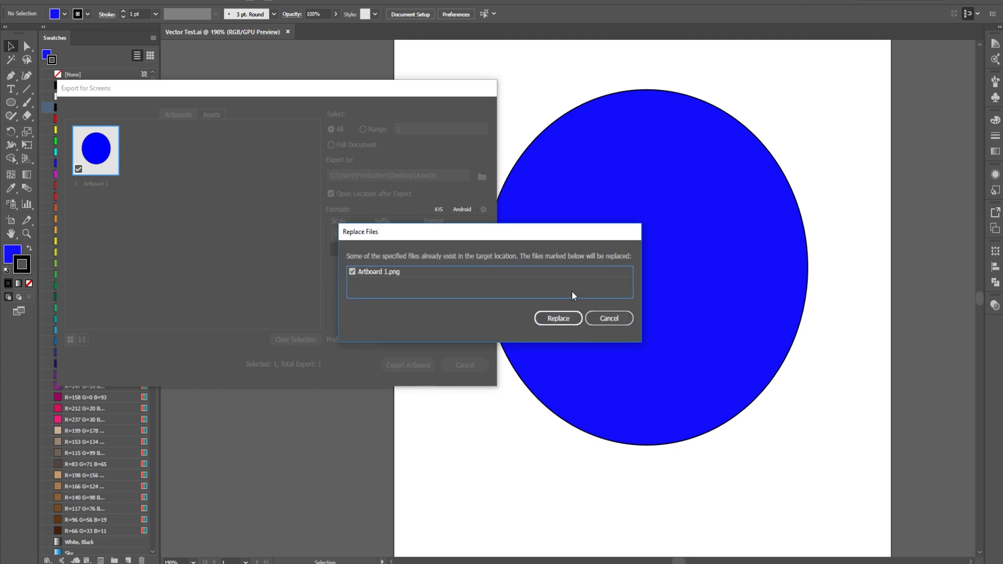
{"action": "left_click_drag", "start_coordinate": [375, 235], "coordinate": [525, 218]}
{"action": "left_click", "coordinate": [538, 260]}
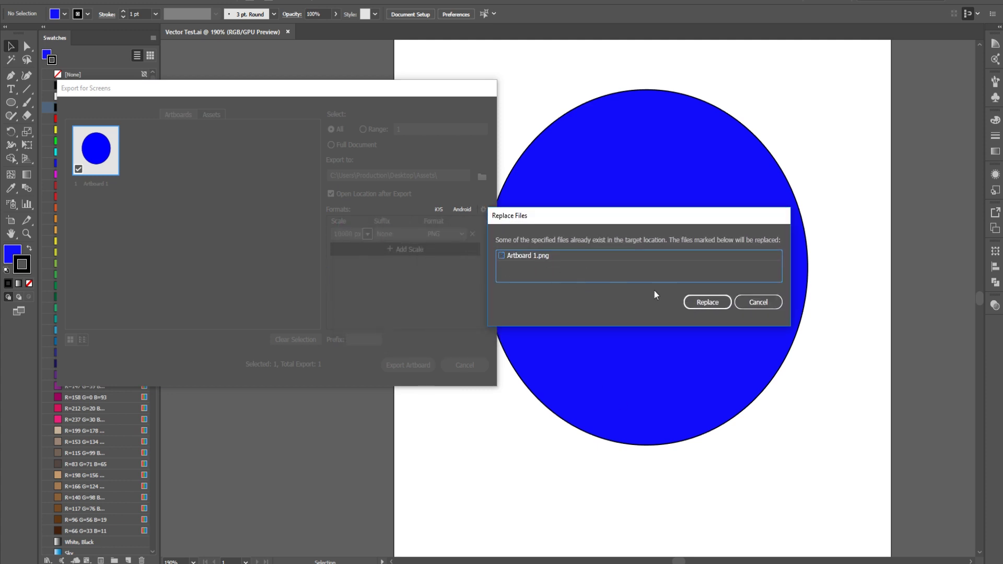
{"action": "left_click", "coordinate": [528, 257]}
{"action": "left_click_drag", "start_coordinate": [631, 214], "coordinate": [691, 188]}
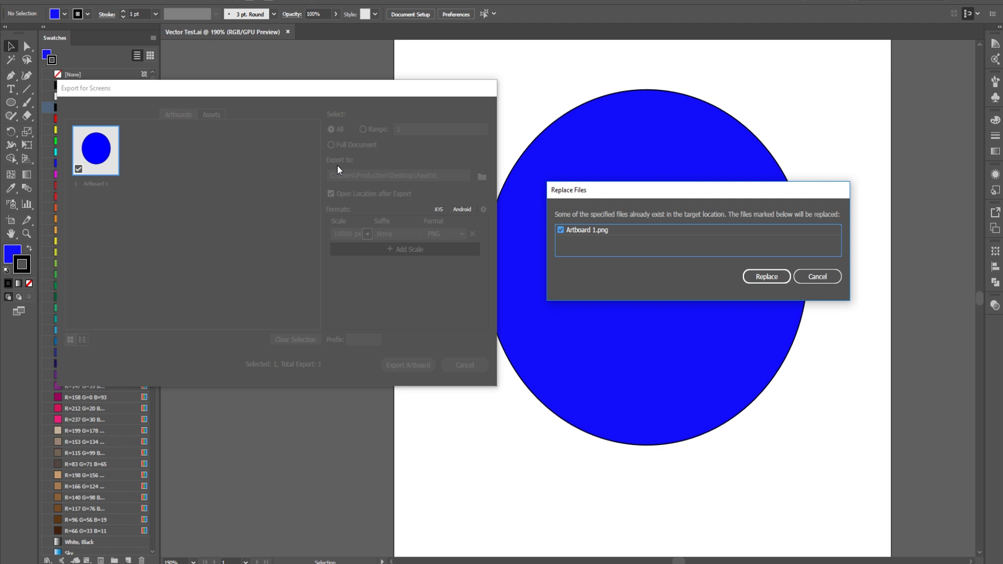
{"action": "left_click", "coordinate": [757, 279]}
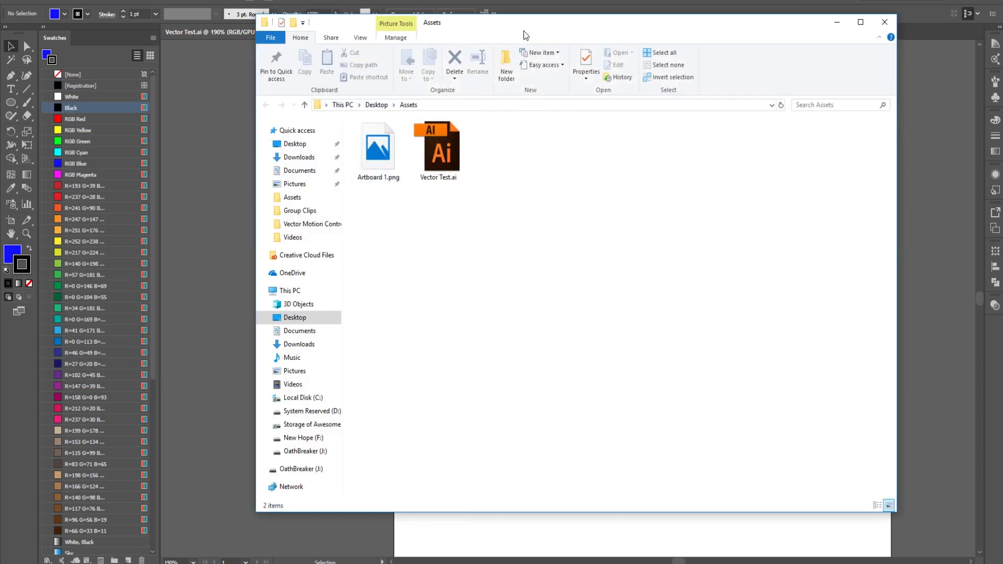
Examine the detailed properties of the exported Artboard 1.png for its pixel dimensions and file size, and close the Assets folder.
{"action": "left_click_drag", "start_coordinate": [512, 36], "coordinate": [482, 87]}
{"action": "left_click", "coordinate": [351, 225]}
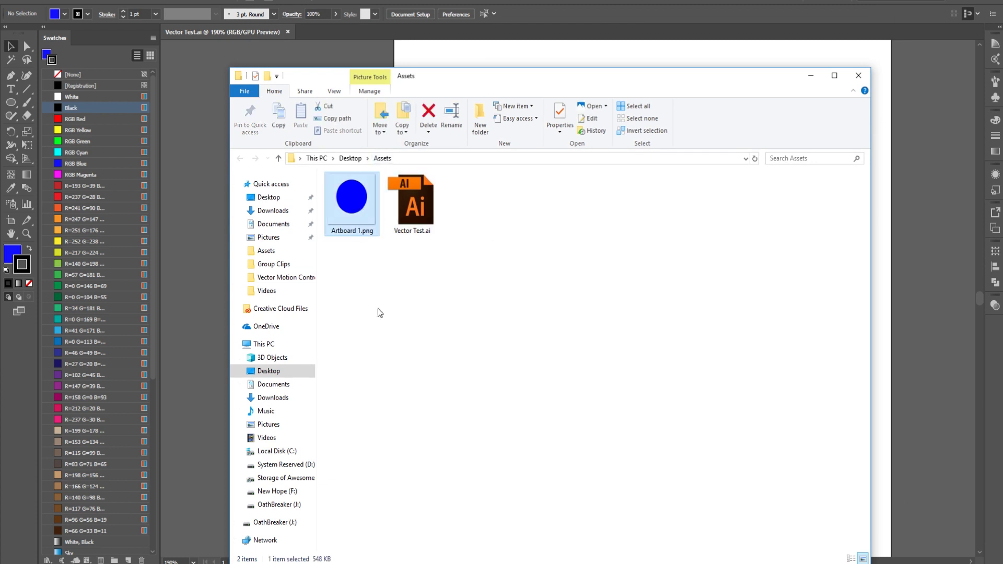
{"action": "right_click", "coordinate": [349, 215]}
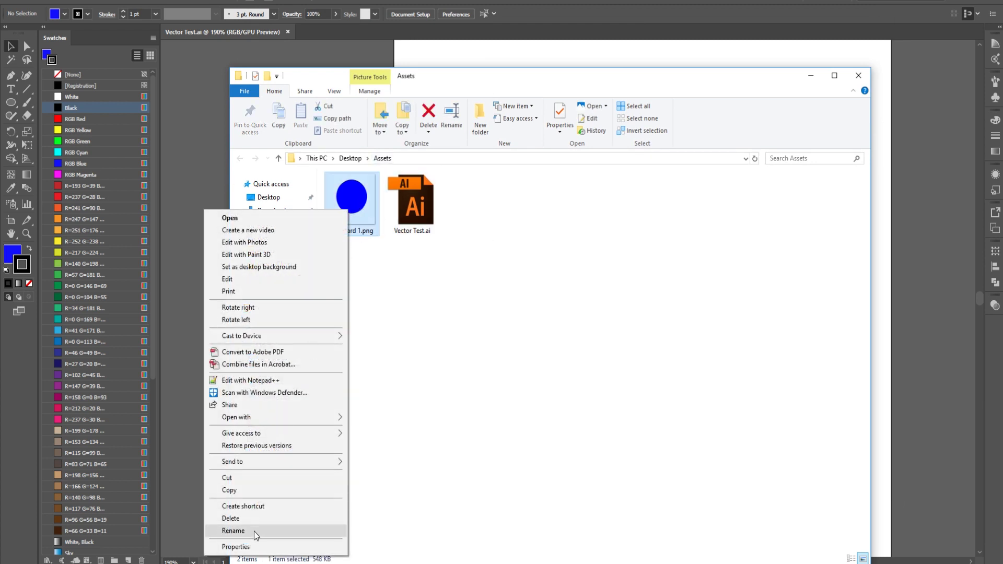
{"action": "left_click", "coordinate": [235, 546]}
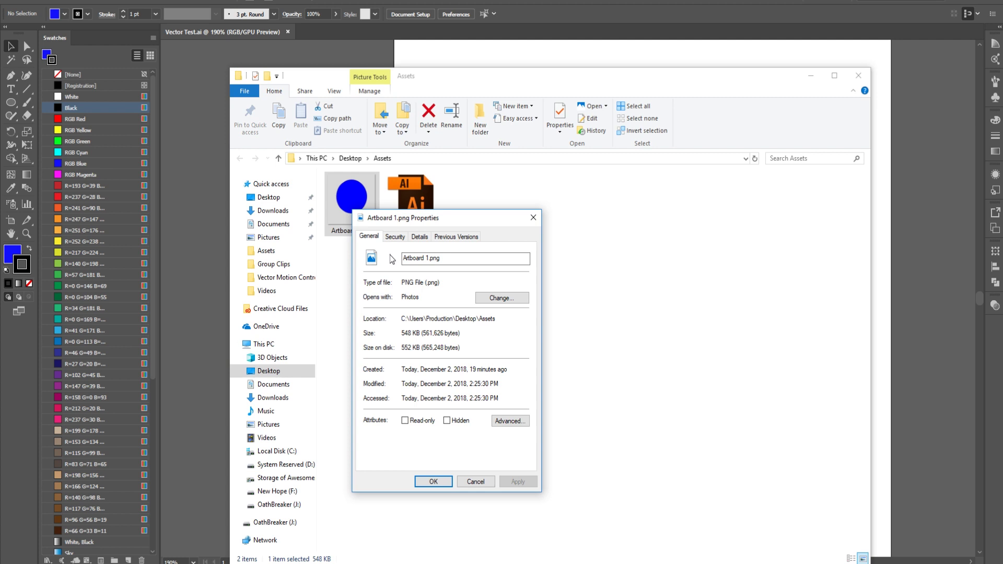
{"action": "left_click", "coordinate": [420, 237]}
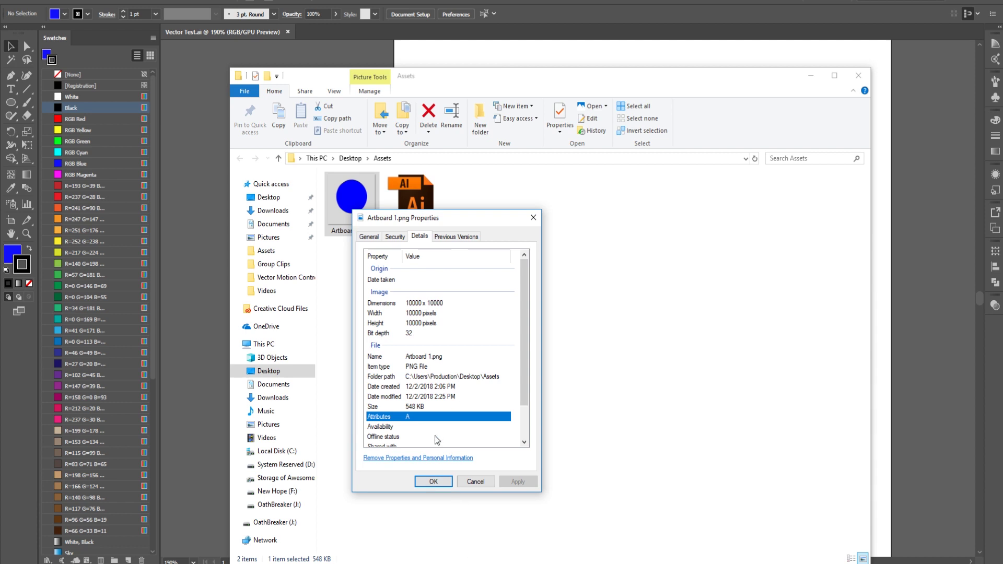
{"action": "left_click", "coordinate": [420, 410]}
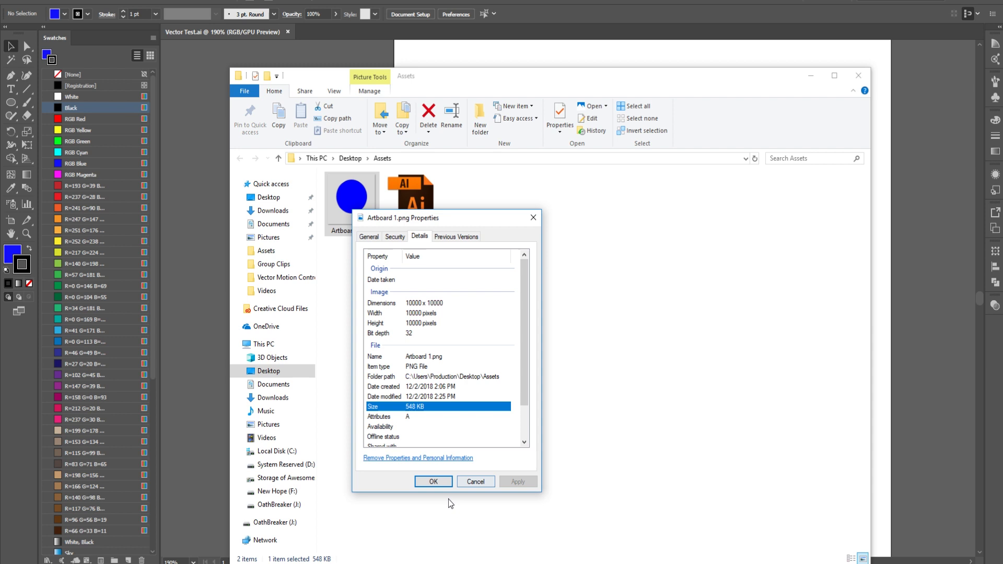
{"action": "left_click", "coordinate": [434, 482]}
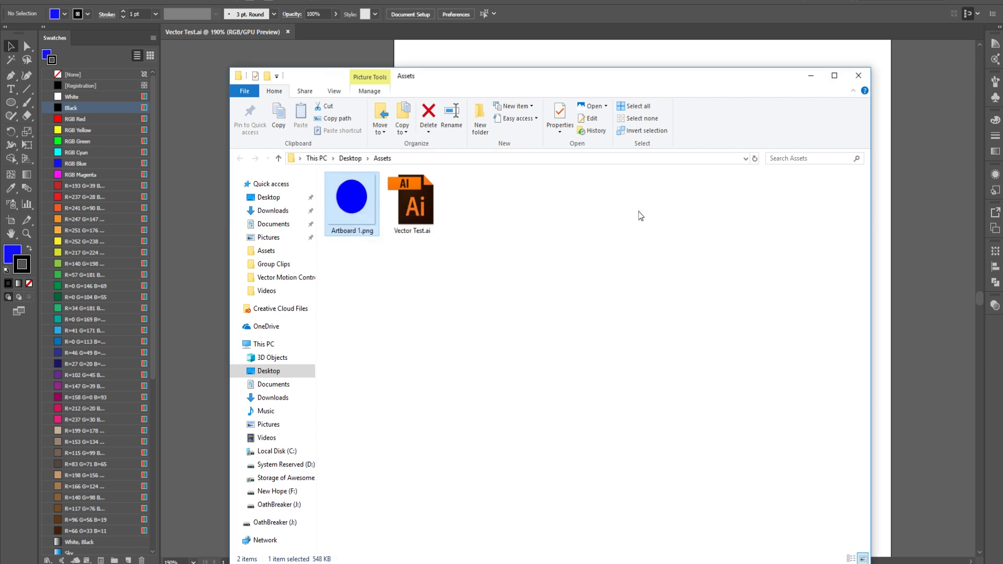
{"action": "left_click", "coordinate": [857, 76]}
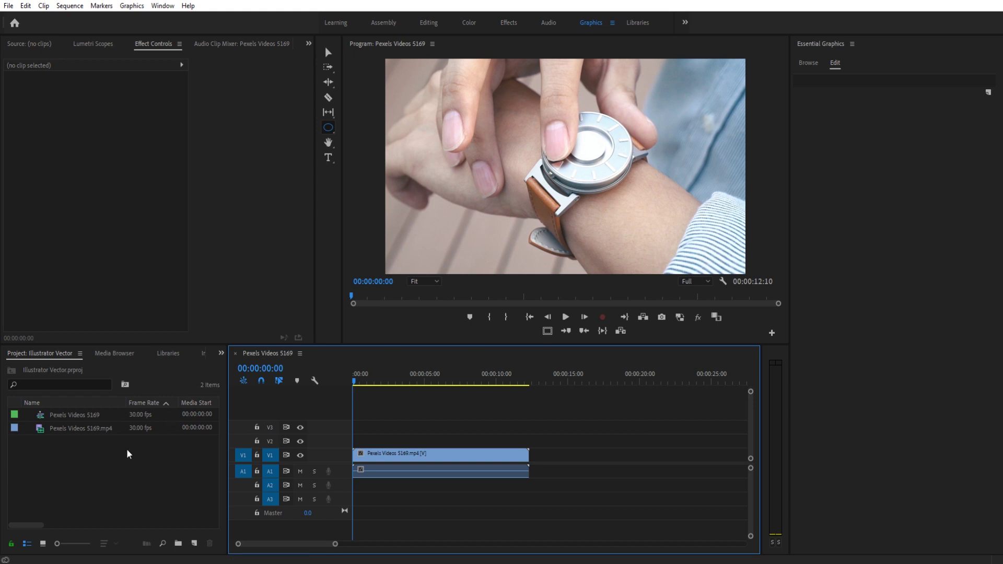
Import Artboard 1.png from the Assets folder into the Illustrator Vector project.
{"action": "left_click", "coordinate": [115, 458]}
{"action": "right_click", "coordinate": [114, 458]}
{"action": "left_click", "coordinate": [151, 416]}
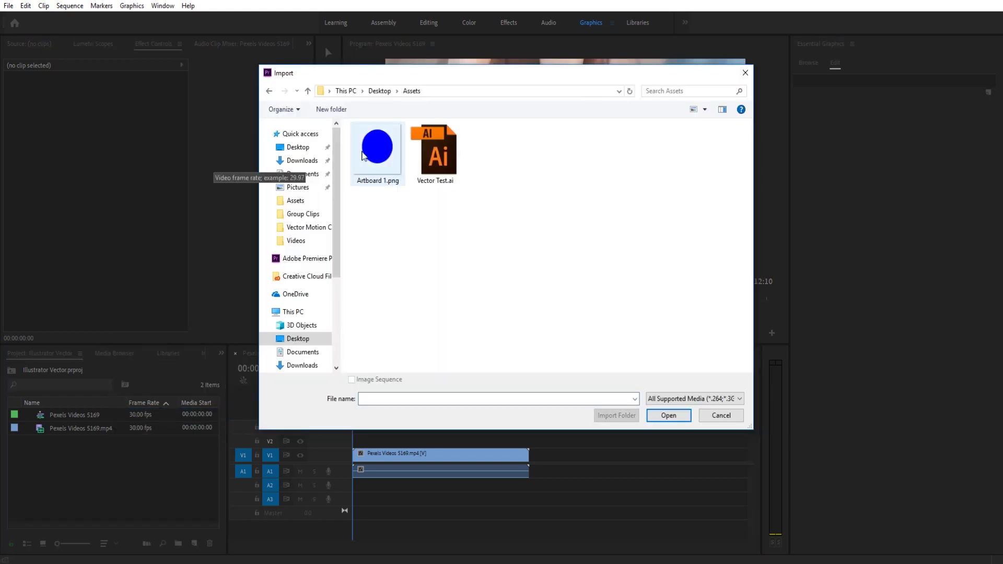
{"action": "left_click_drag", "start_coordinate": [499, 79], "coordinate": [429, 70]}
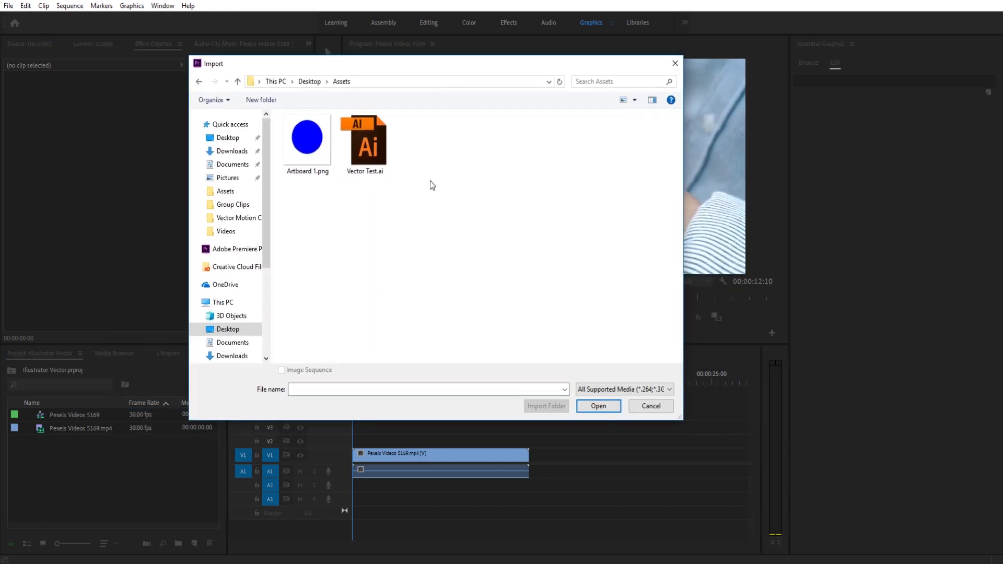
{"action": "left_click", "coordinate": [309, 157]}
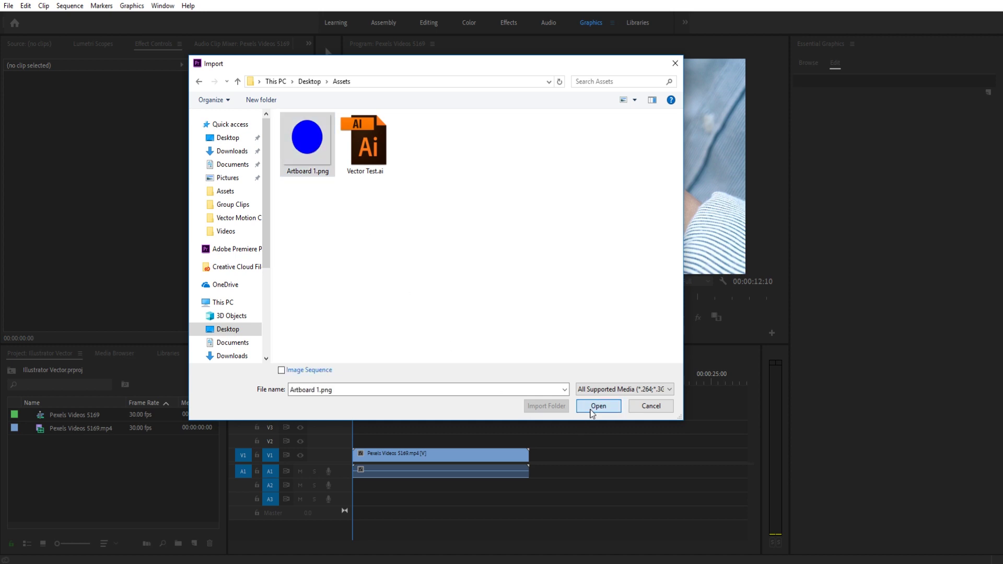
{"action": "left_click", "coordinate": [595, 406]}
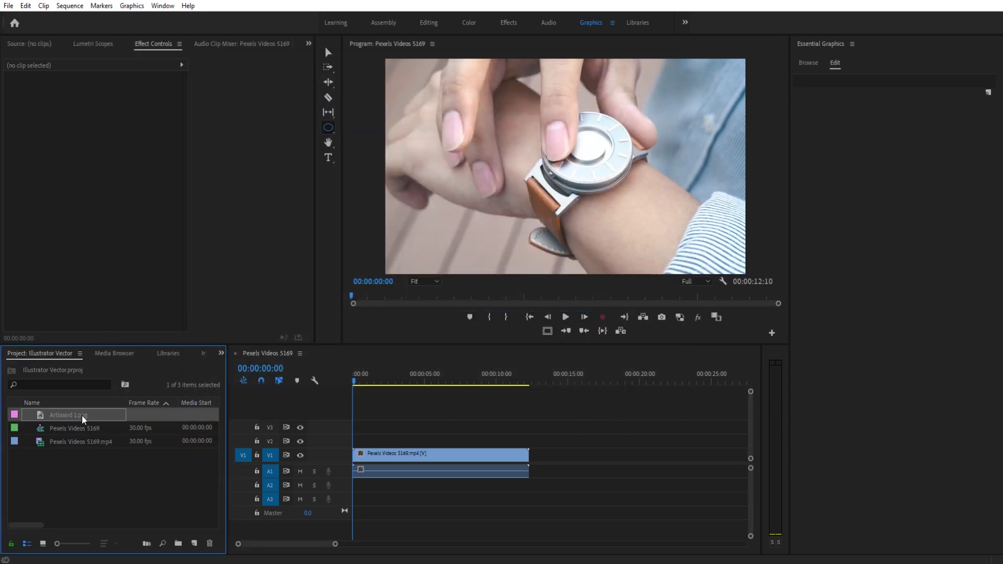
Place Artboard 1.png on V2 above the video clip and, at 00:00:03:26, set its scale to 100.
{"action": "left_click_drag", "start_coordinate": [79, 413], "coordinate": [366, 440]}
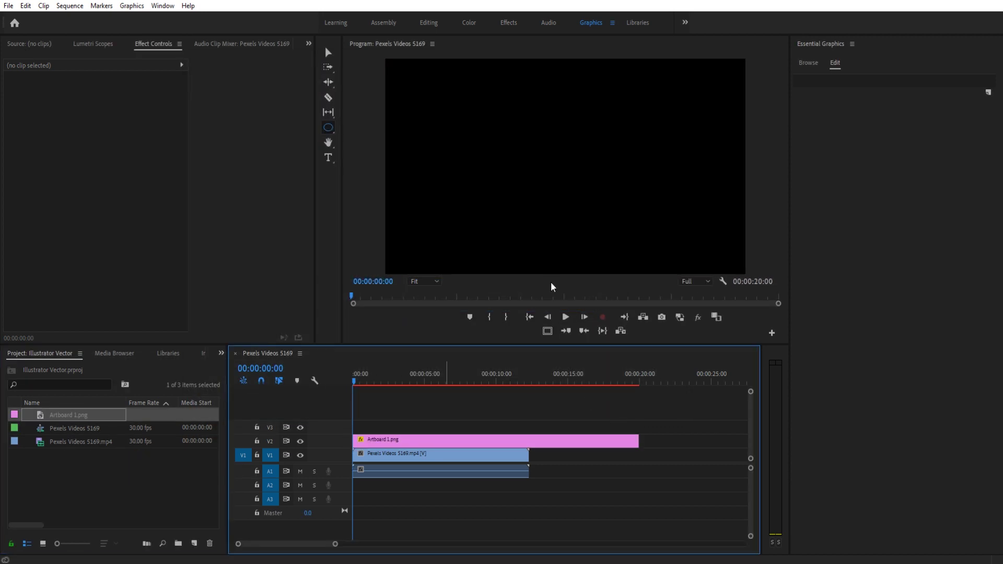
{"action": "left_click", "coordinate": [408, 375]}
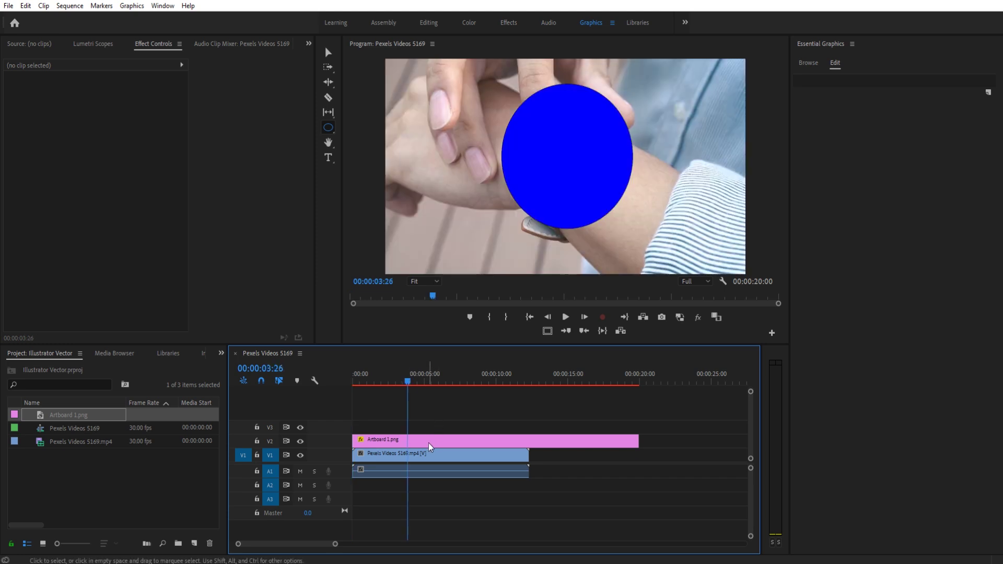
{"action": "left_click", "coordinate": [428, 443]}
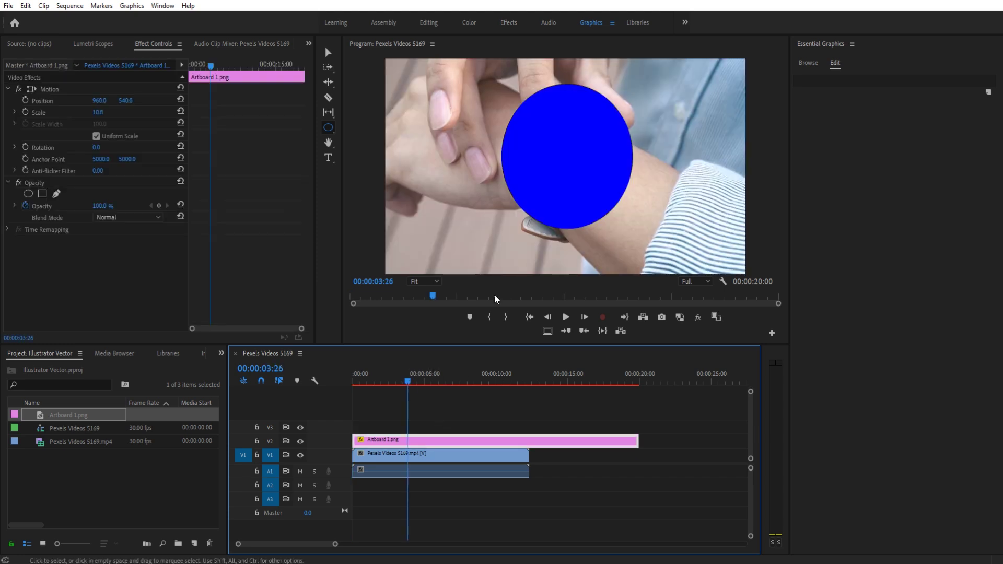
{"action": "left_click", "coordinate": [102, 112]}
{"action": "type", "text": "10"}
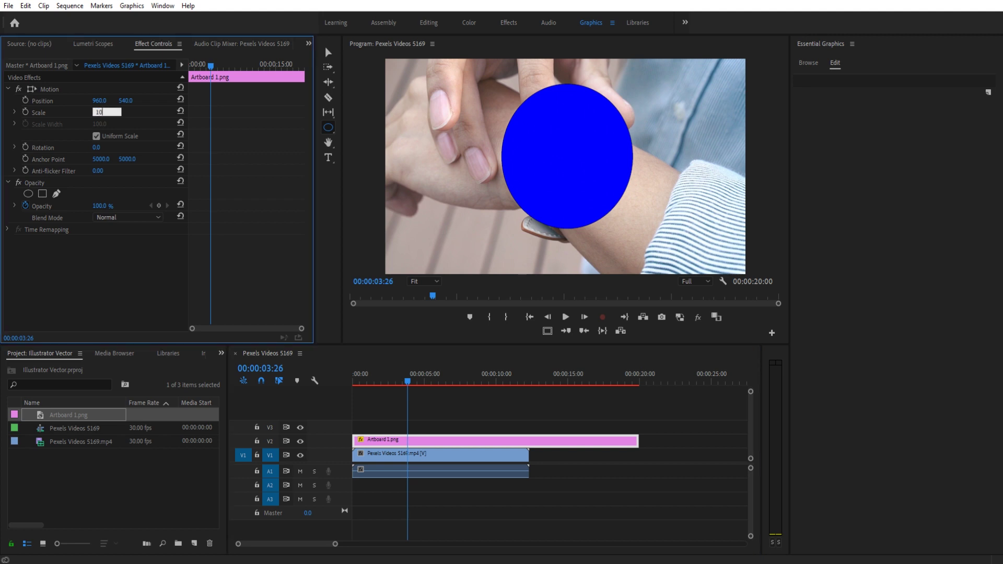
{"action": "key", "text": "Return"}
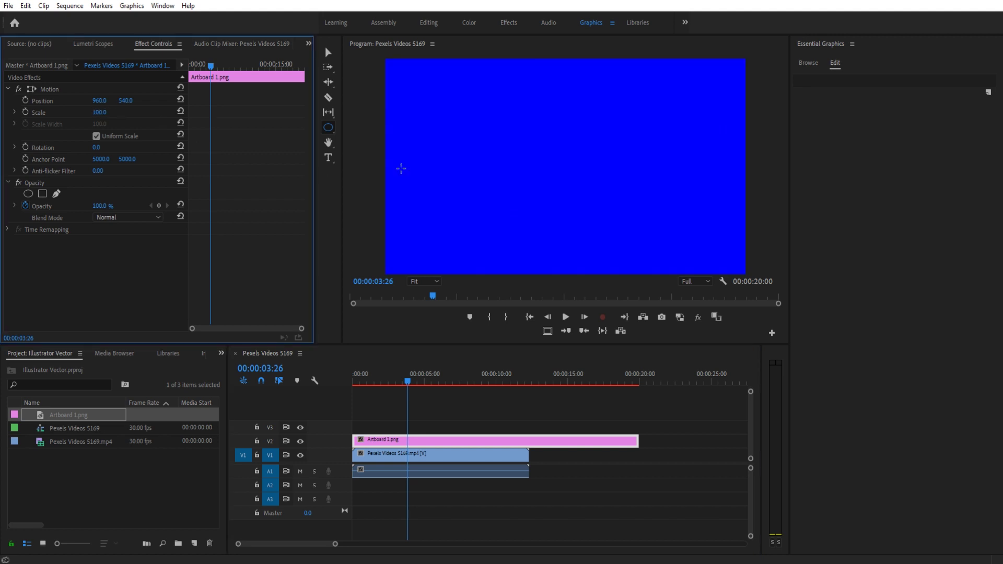
Try reduced scales from 30 down to 26 on the Artboard 1.png clip, and delete the clip from V2.
{"action": "left_click", "coordinate": [96, 112]}
{"action": "type", "text": "30"}
{"action": "key", "text": "Return"}
{"action": "mouse_move", "coordinate": [98, 112]}
{"action": "left_mouse_down"}
{"action": "mouse_move", "coordinate": [87, 112]}
{"action": "mouse_move", "coordinate": [110, 112]}
{"action": "left_mouse_up"}
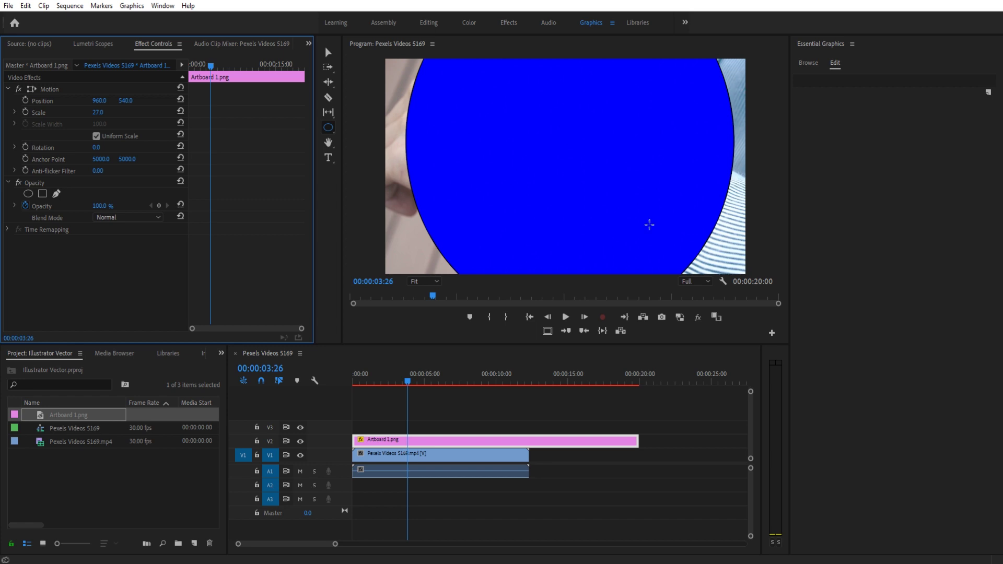
{"action": "left_click_drag", "start_coordinate": [97, 112], "coordinate": [99, 113]}
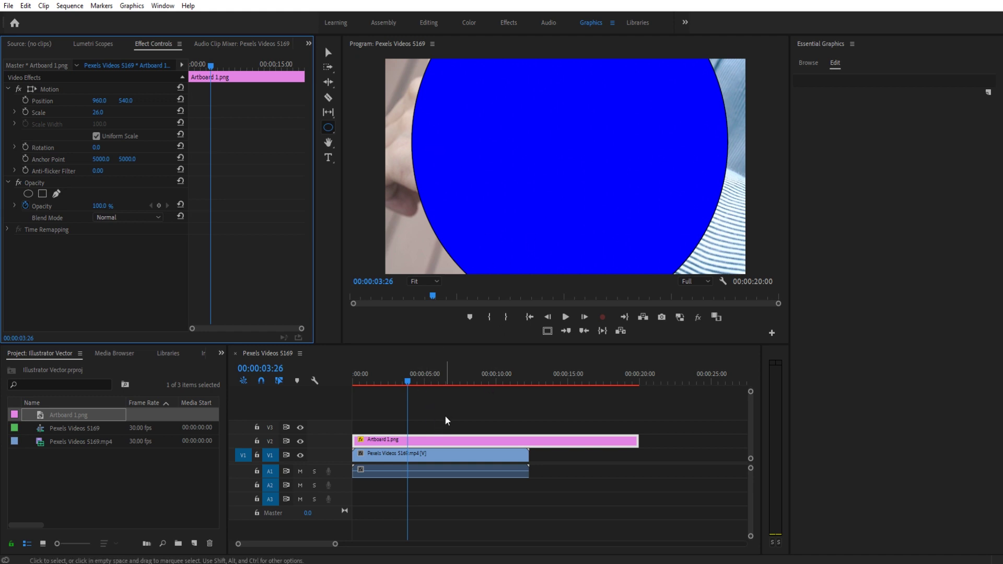
{"action": "left_click", "coordinate": [490, 442]}
{"action": "key", "text": "Delete"}
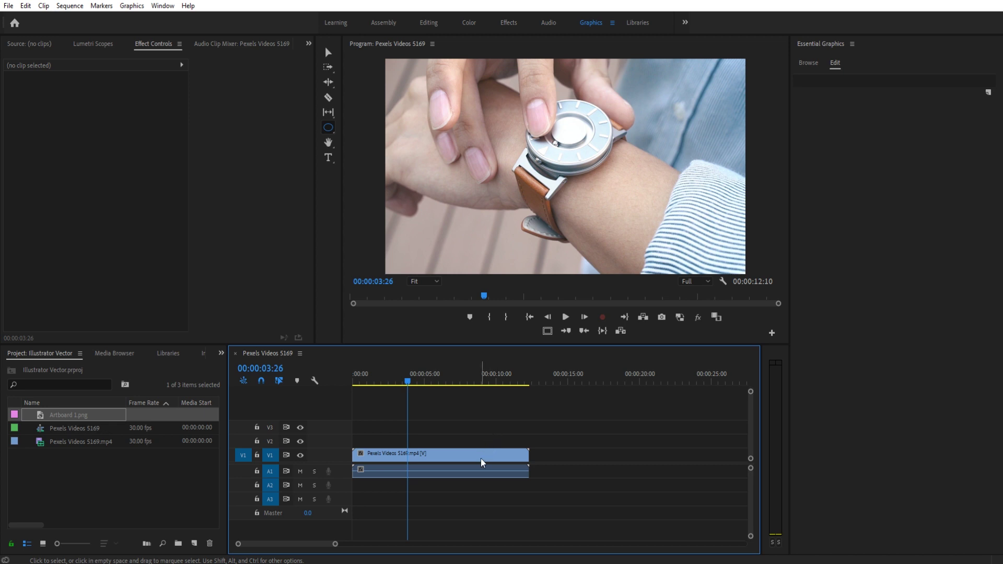
Replace the Pexels Videos 5169.mp4 clip on V1 with an After Effects composition, and switch to After Effects with that composition open.
{"action": "left_click", "coordinate": [453, 459]}
{"action": "right_click", "coordinate": [447, 450]}
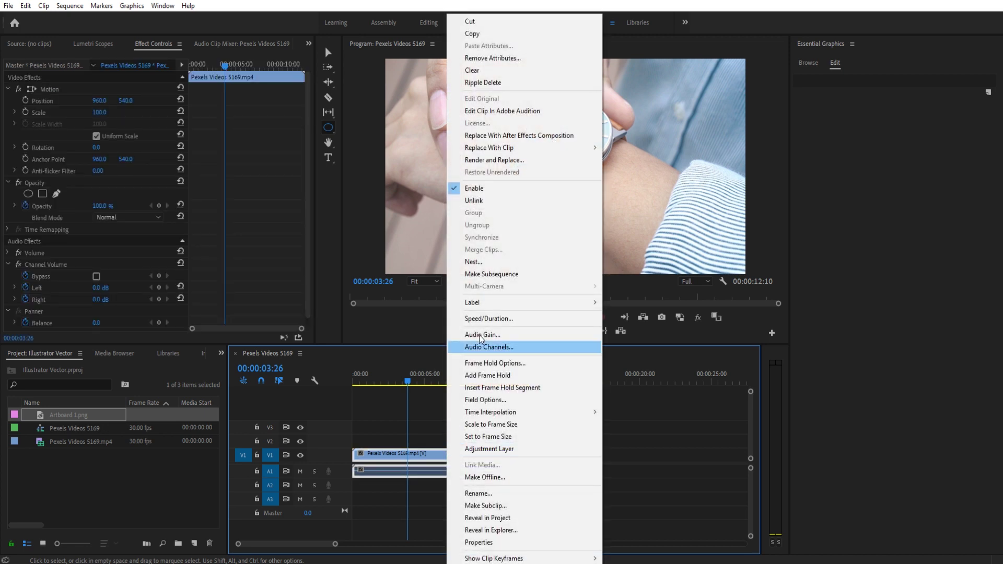
{"action": "left_click", "coordinate": [514, 136]}
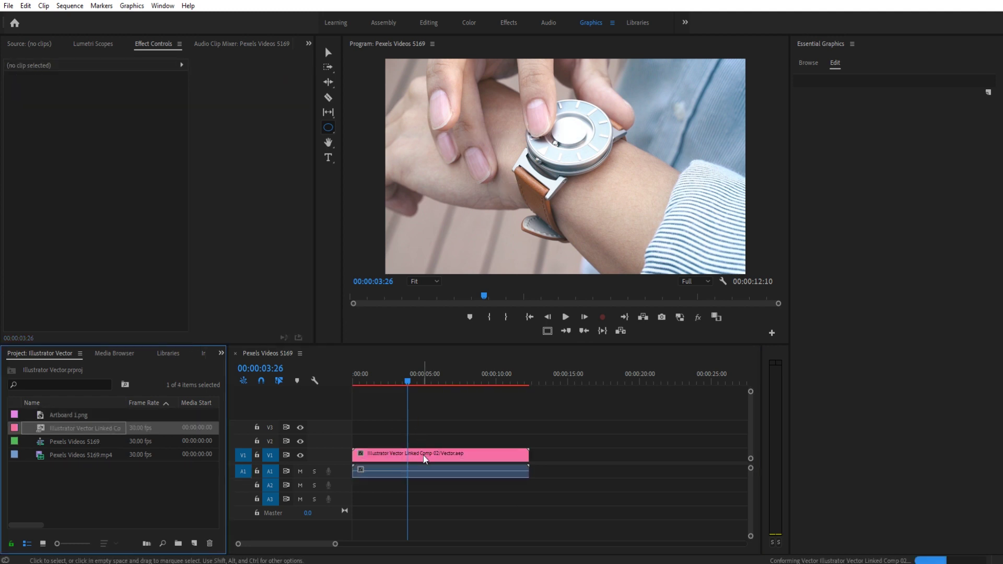
{"action": "double_click", "coordinate": [423, 456]}
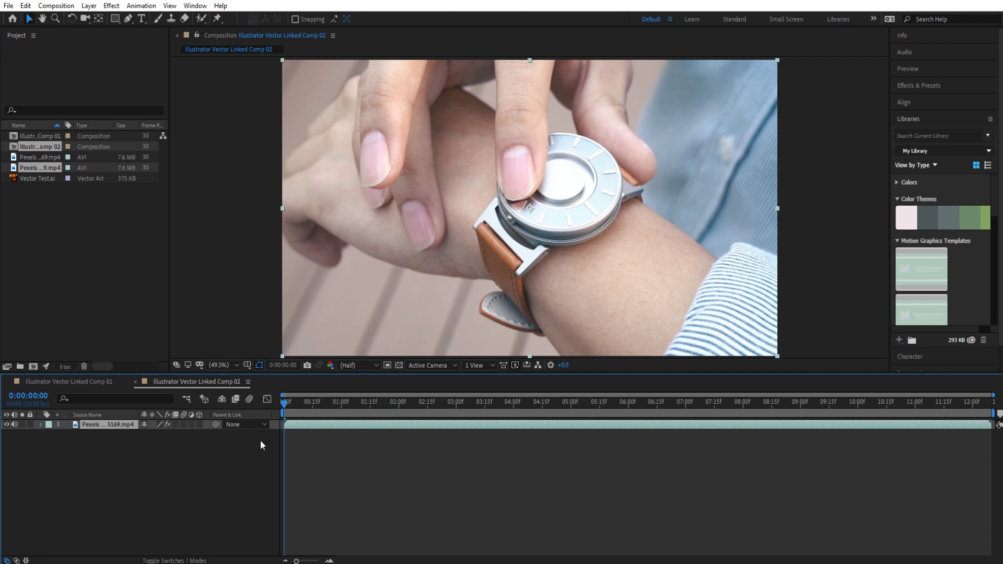
Import Vector Test.ai from the Assets folder into the After Effects project.
{"action": "left_click", "coordinate": [54, 232]}
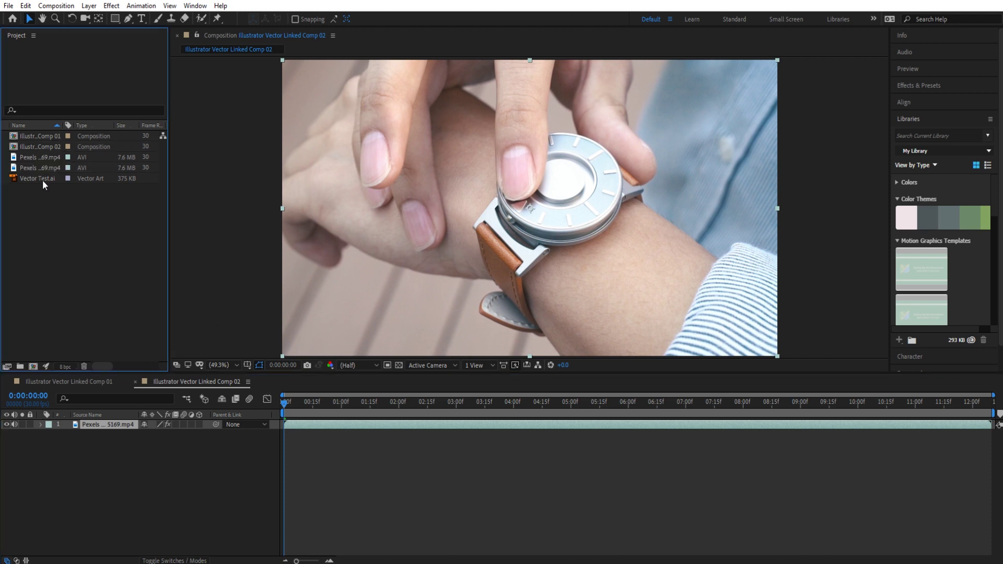
{"action": "right_click", "coordinate": [45, 205]}
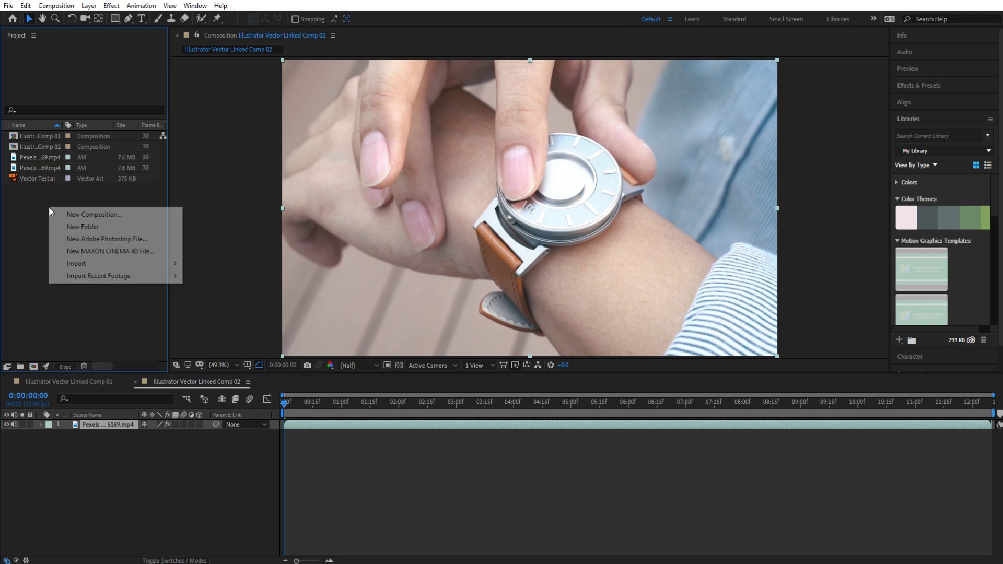
{"action": "mouse_move", "coordinate": [85, 266]}
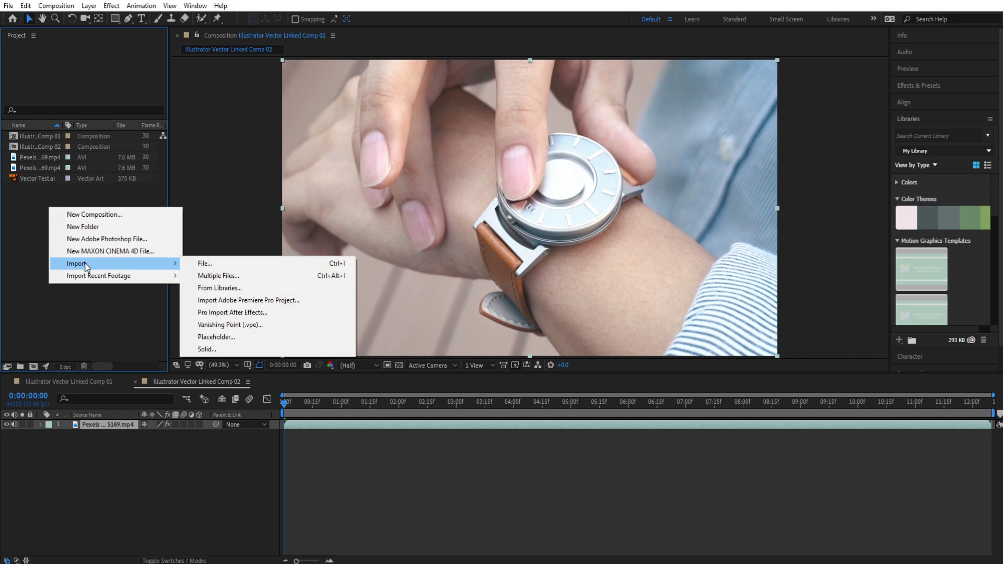
{"action": "left_click", "coordinate": [237, 263]}
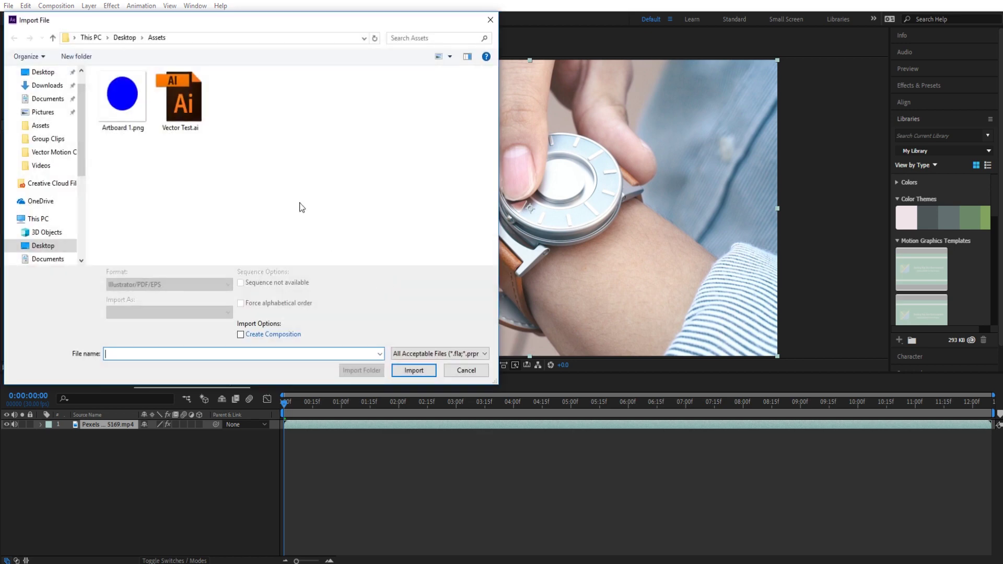
{"action": "left_click", "coordinate": [183, 105]}
{"action": "left_click", "coordinate": [398, 372]}
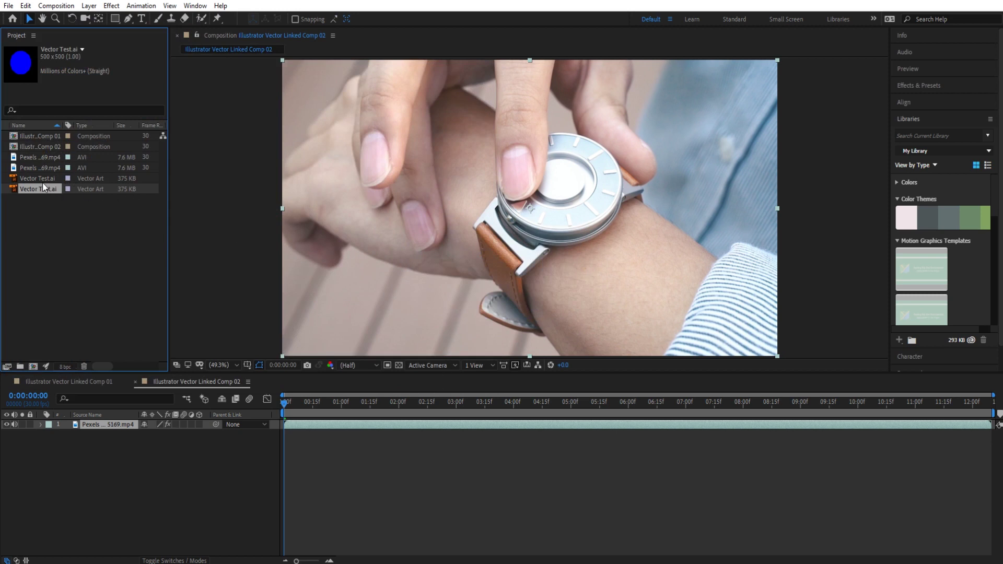
Delete the older duplicate Vector Test.ai item that is already used in a composition from the project.
{"action": "left_click", "coordinate": [44, 181]}
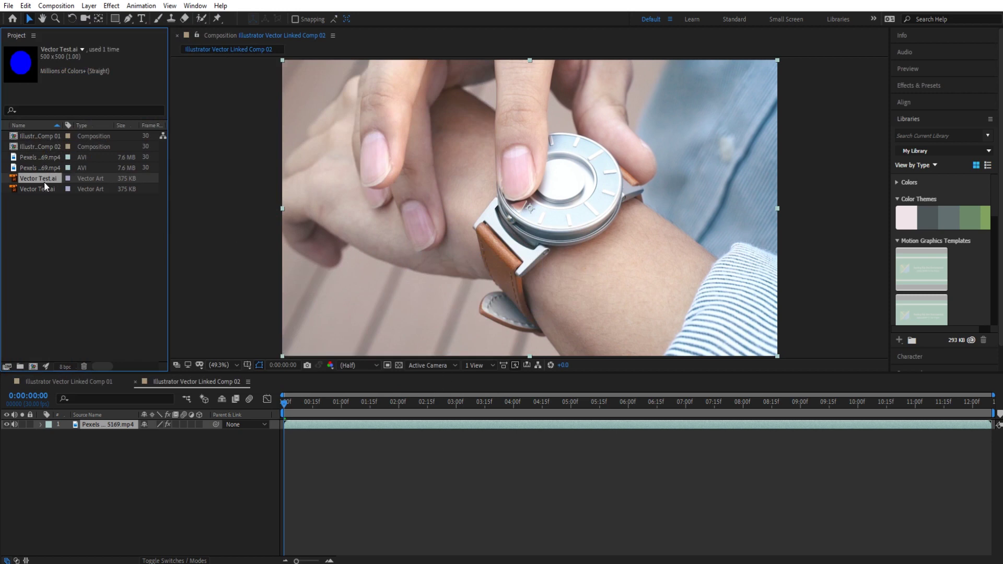
{"action": "key", "text": "Delete"}
{"action": "left_click", "coordinate": [556, 296]}
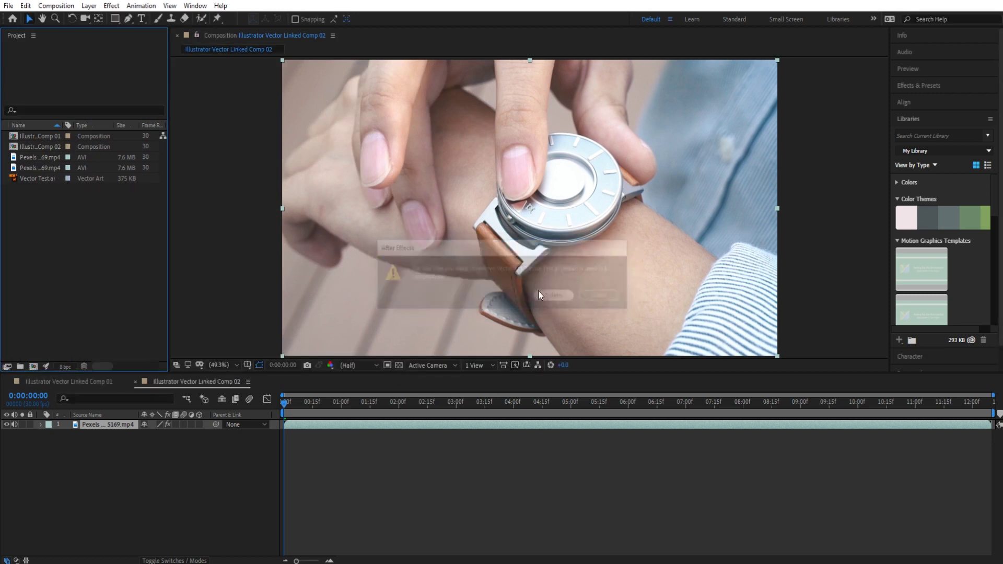
Add Vector Test.ai above the video layer in Illustrator Vector Linked Comp 02 and scale it to 313%.
{"action": "left_click", "coordinate": [51, 178]}
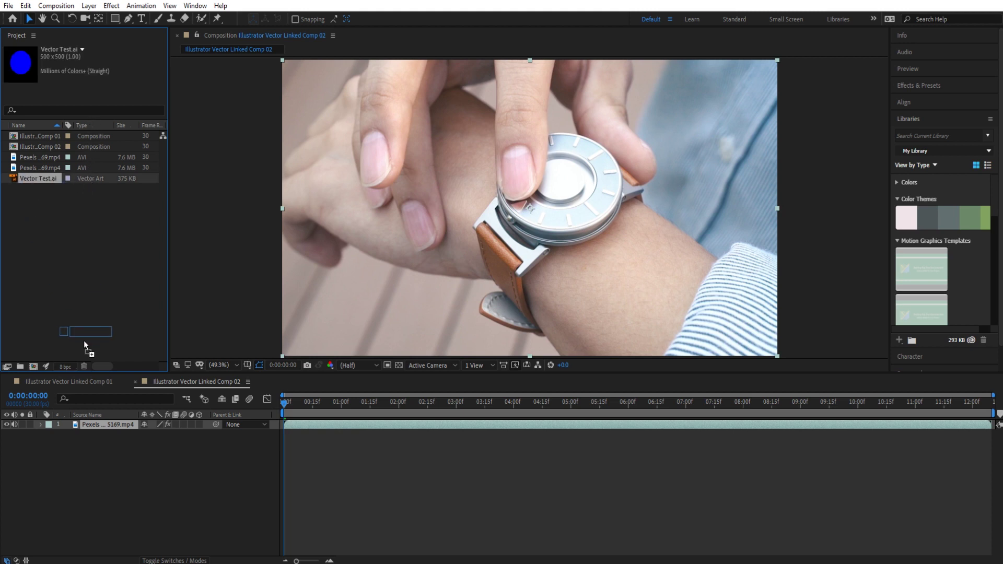
{"action": "left_click_drag", "start_coordinate": [84, 341], "coordinate": [98, 421]}
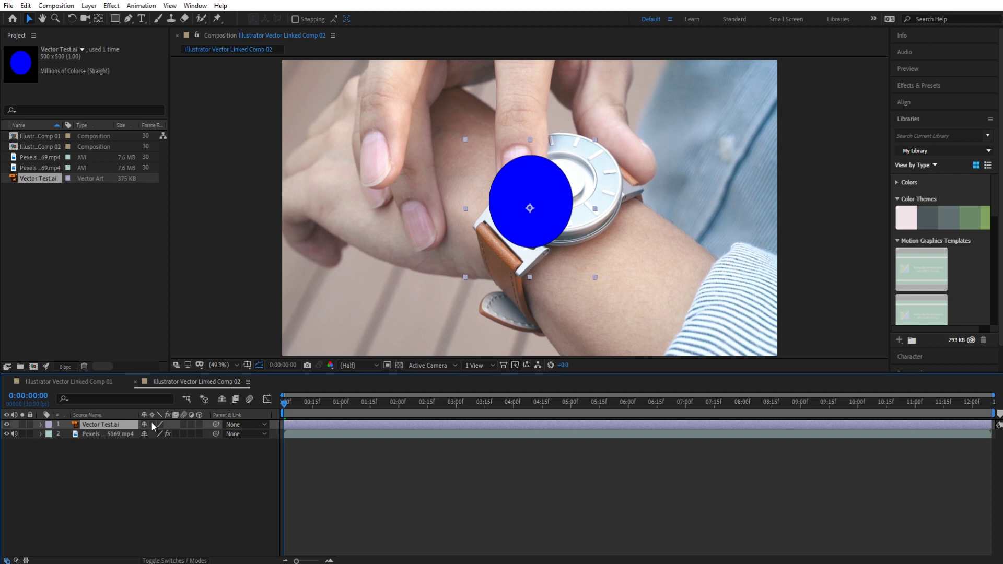
{"action": "key", "text": "s"}
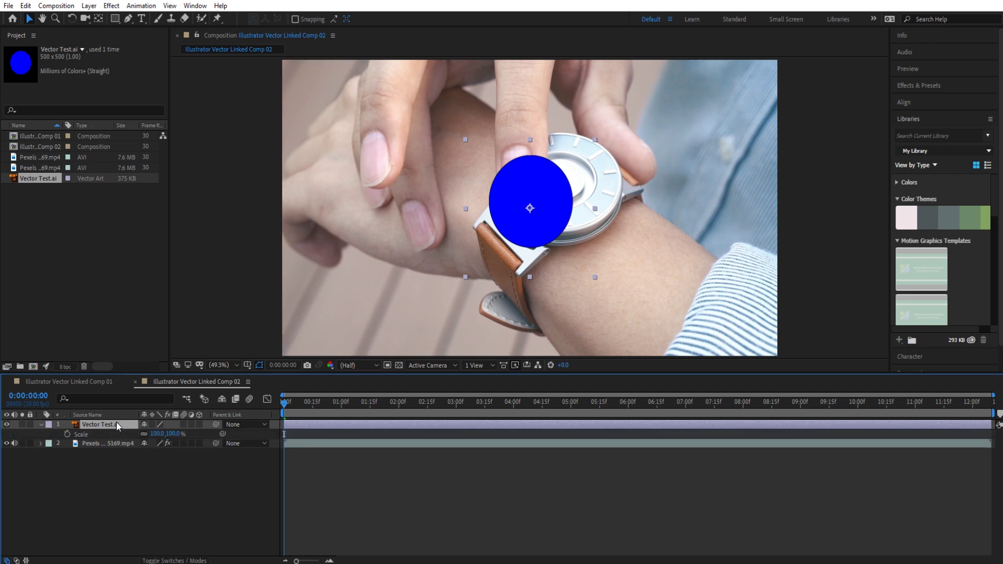
{"action": "left_click_drag", "start_coordinate": [156, 434], "coordinate": [253, 426]}
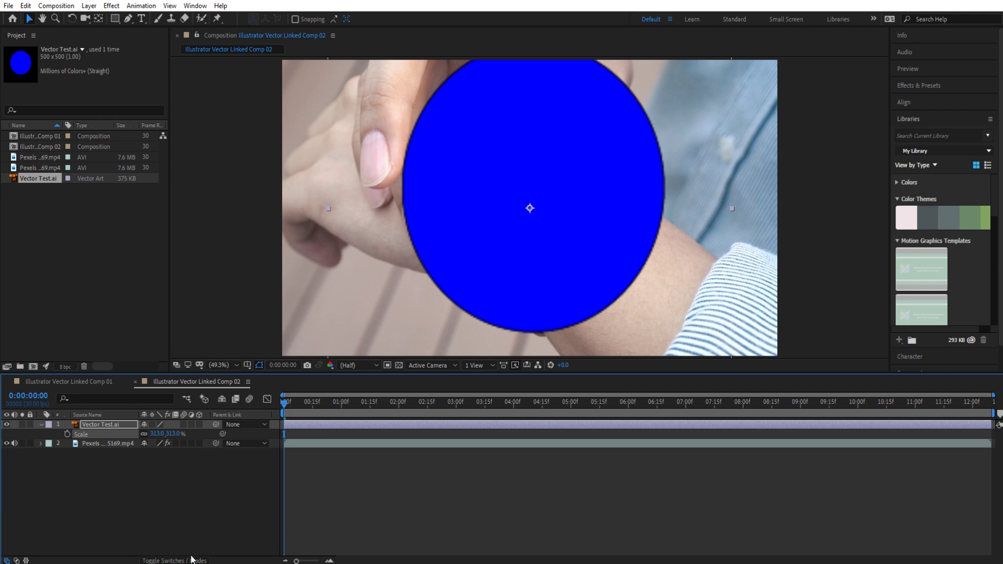
Show the layer switches in the timeline and turn on continuous rasterization for the Vector Test.ai layer.
{"action": "left_click", "coordinate": [169, 561]}
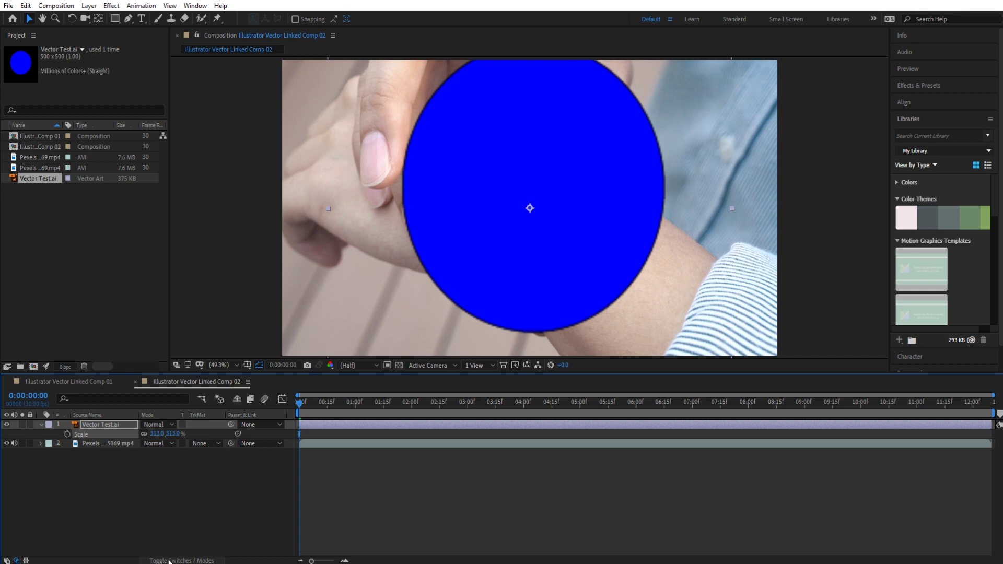
{"action": "left_click", "coordinate": [169, 561]}
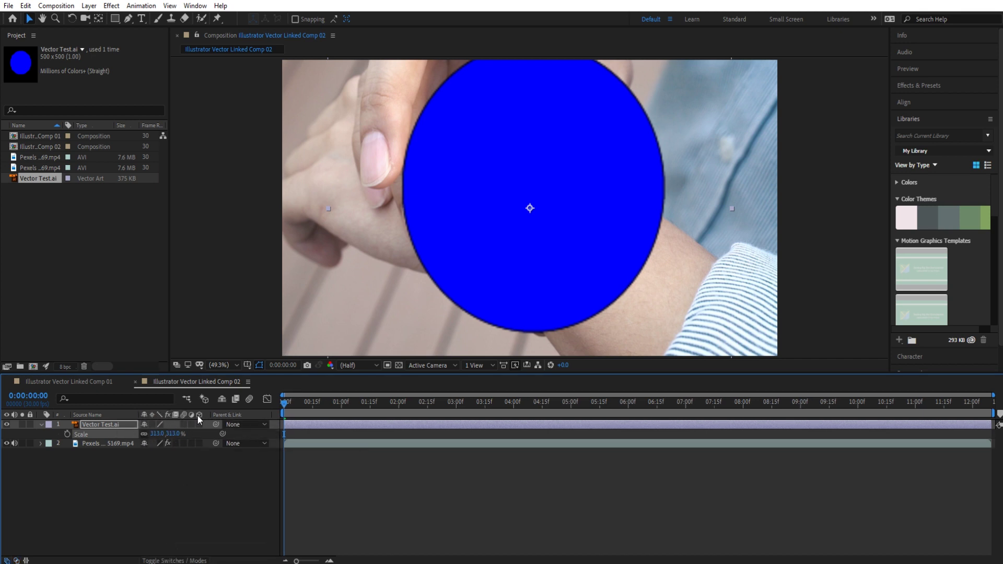
{"action": "left_click", "coordinate": [153, 424]}
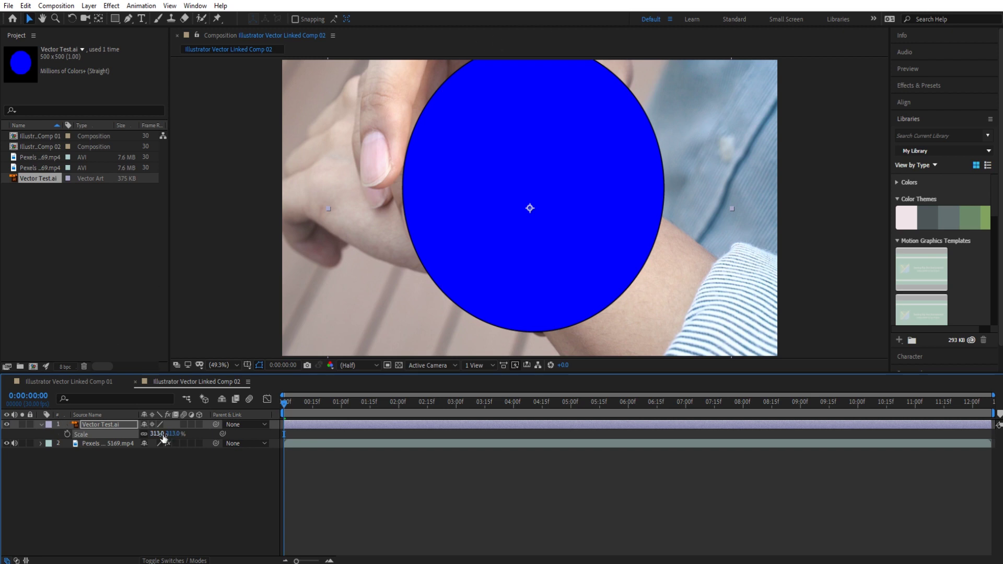
Enlarge the Vector Test.ai layer to 503% scale and on to 1549% to test its edge sharpness.
{"action": "left_click_drag", "start_coordinate": [163, 438], "coordinate": [254, 419]}
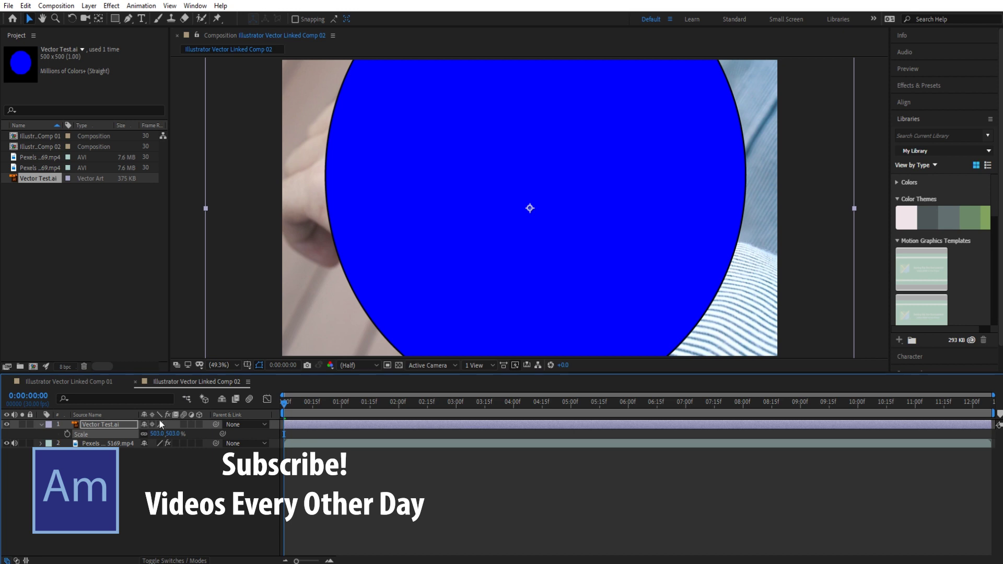
{"action": "left_click_drag", "start_coordinate": [157, 434], "coordinate": [625, 352]}
{"action": "key", "text": "p"}
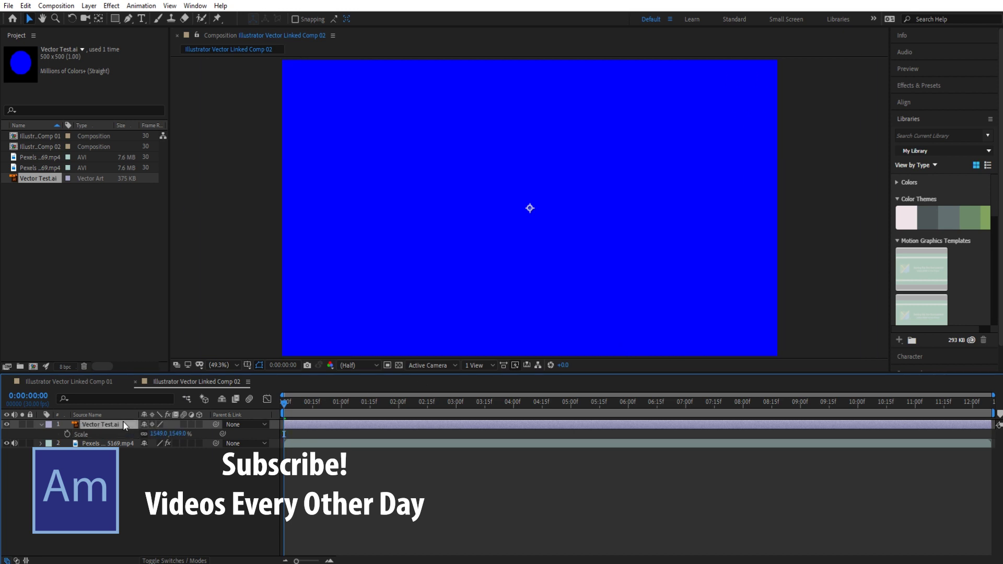
{"action": "left_click_drag", "start_coordinate": [154, 437], "coordinate": [582, 314]}
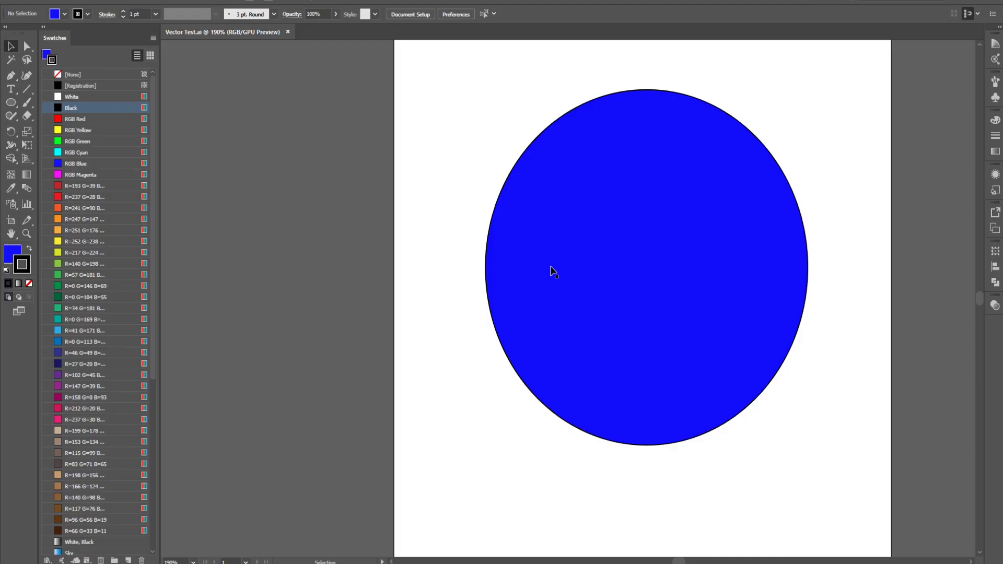
Give the ellipse an RGB Red stroke and an RGB Green fill, and save Vector Test.ai.
{"action": "left_click", "coordinate": [568, 313]}
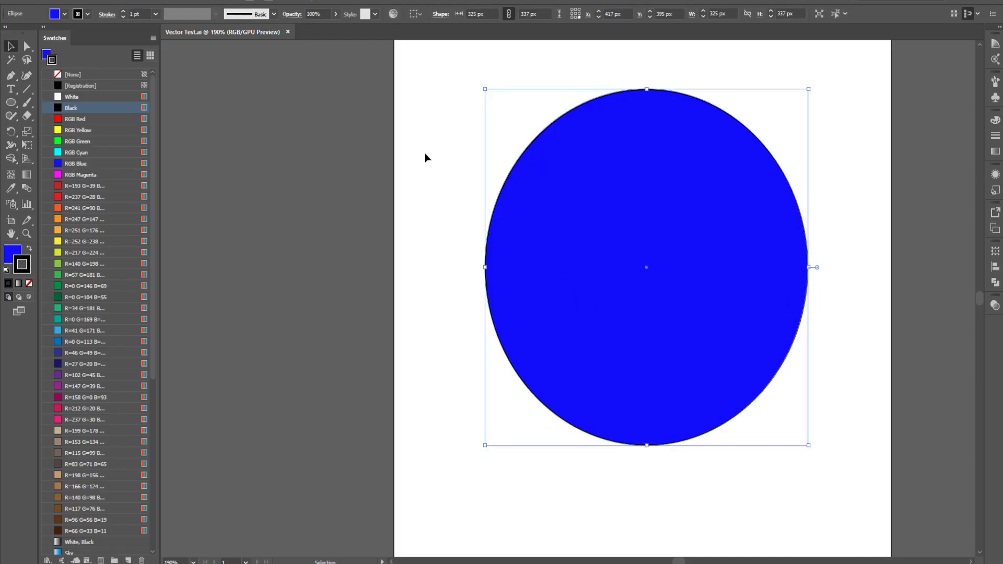
{"action": "left_click", "coordinate": [84, 117]}
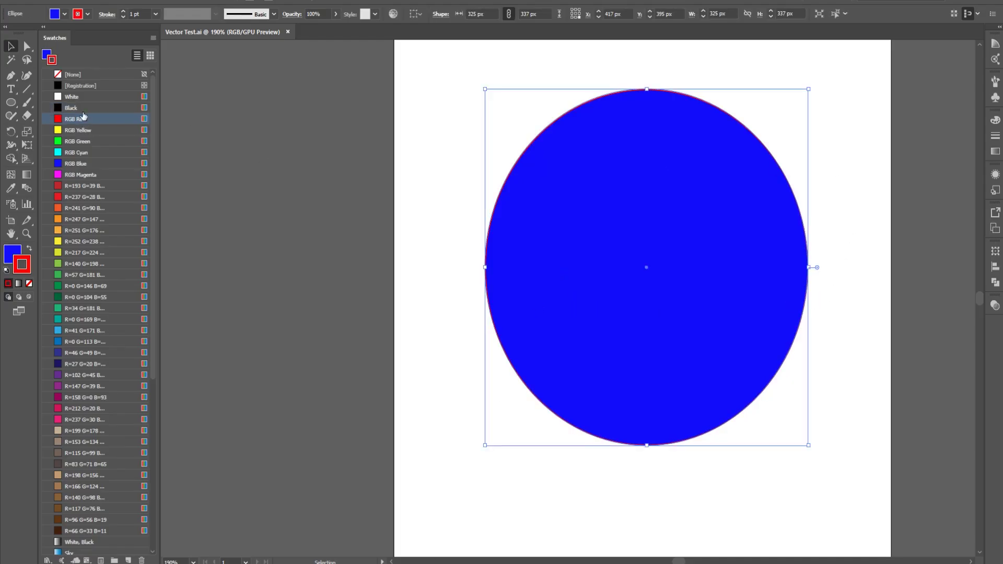
{"action": "left_click", "coordinate": [56, 15]}
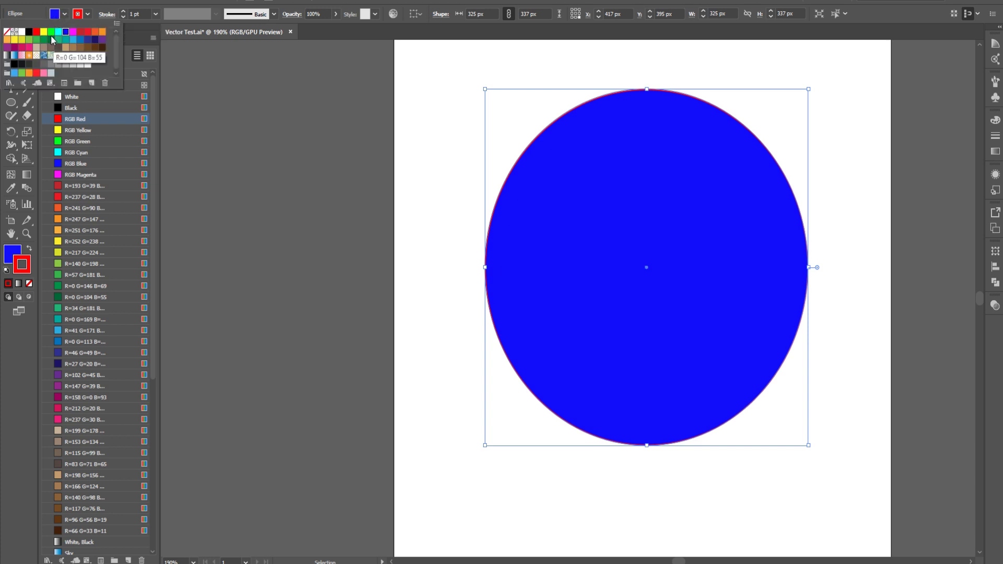
{"action": "left_click", "coordinate": [51, 32]}
{"action": "left_click", "coordinate": [241, 183]}
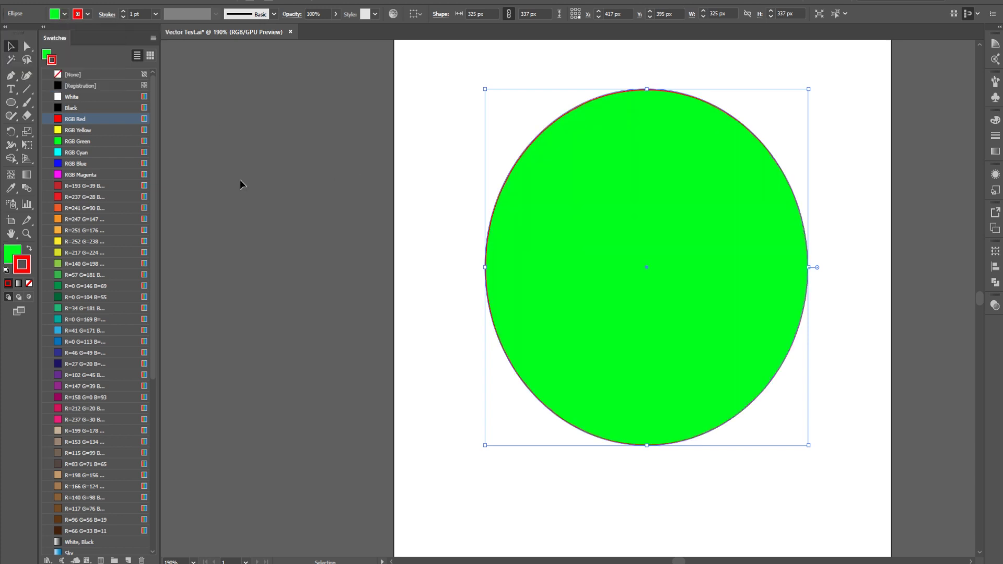
{"action": "key", "text": "ctrl+s"}
{"action": "left_click", "coordinate": [323, 181]}
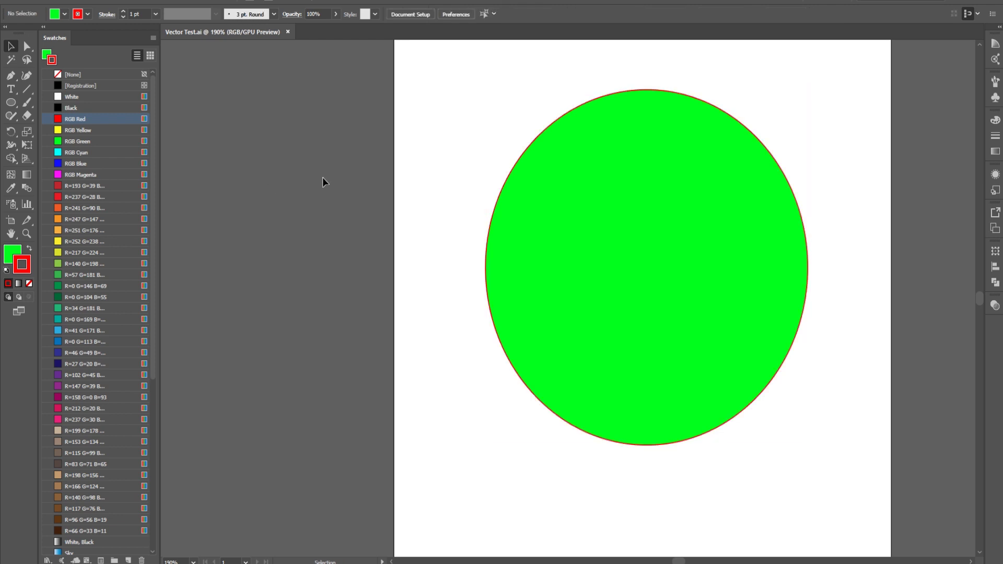
{"action": "left_click", "coordinate": [29, 0]}
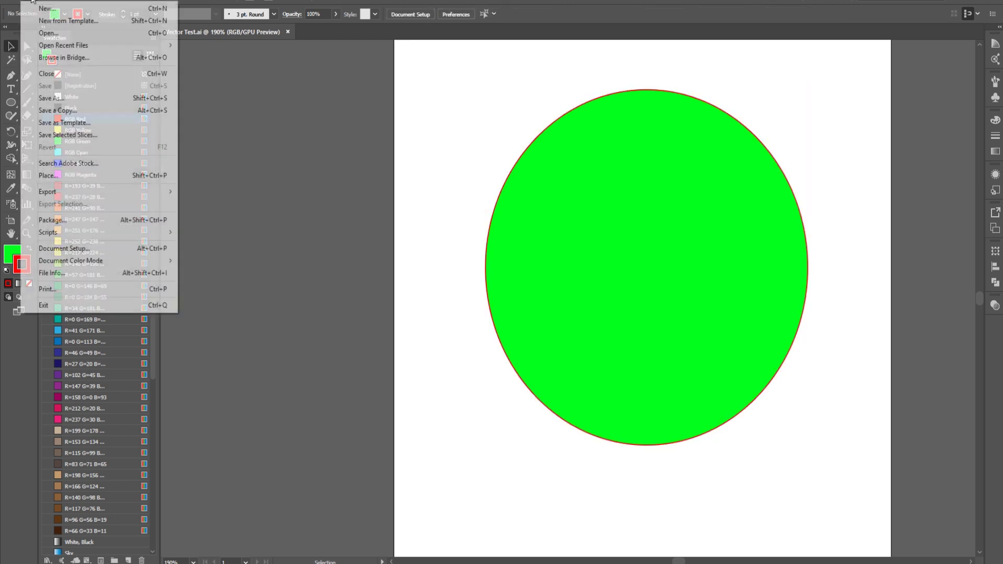
{"action": "left_click", "coordinate": [157, 96]}
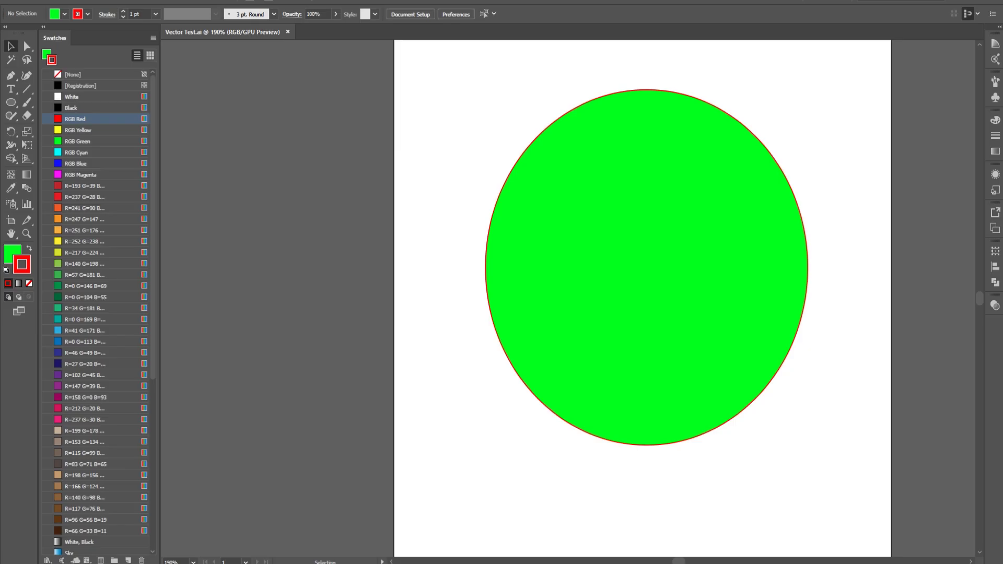
{"action": "left_click", "coordinate": [557, 266]}
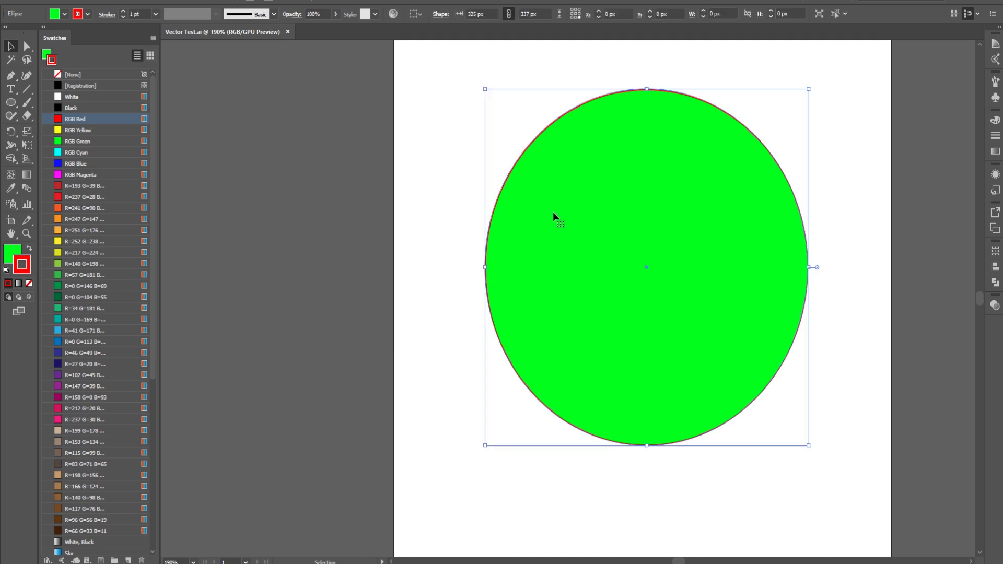
{"action": "left_click", "coordinate": [54, 14]}
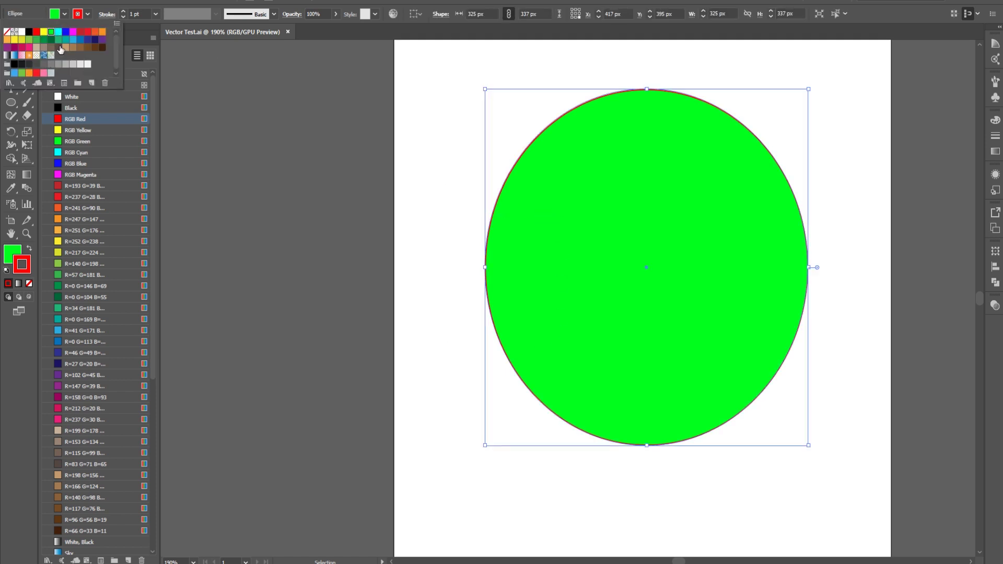
{"action": "left_click", "coordinate": [61, 50]}
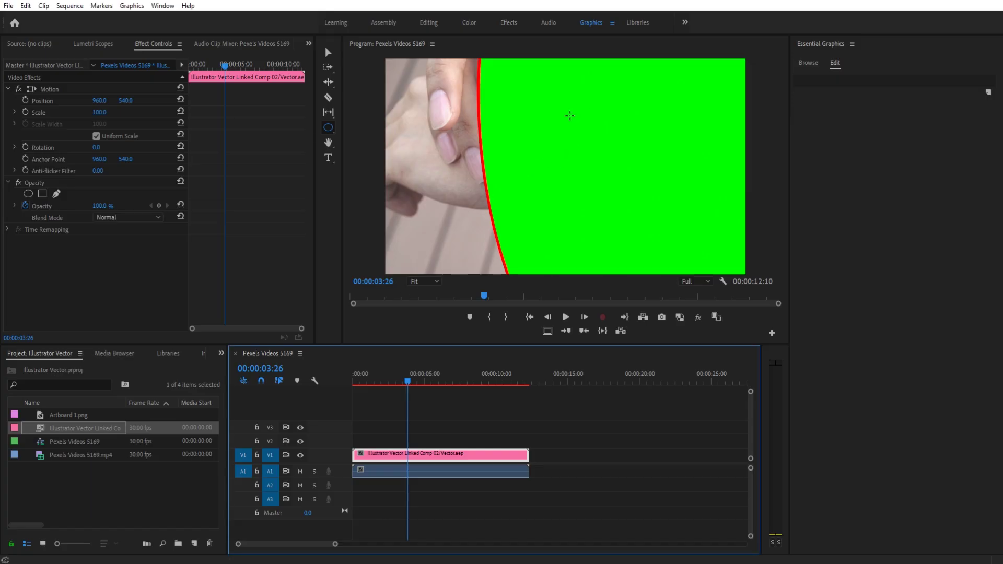
Switch to Premiere Pro and deselect the linked composition clip to check the recolored vector in the sequence.
{"action": "left_click", "coordinate": [533, 390]}
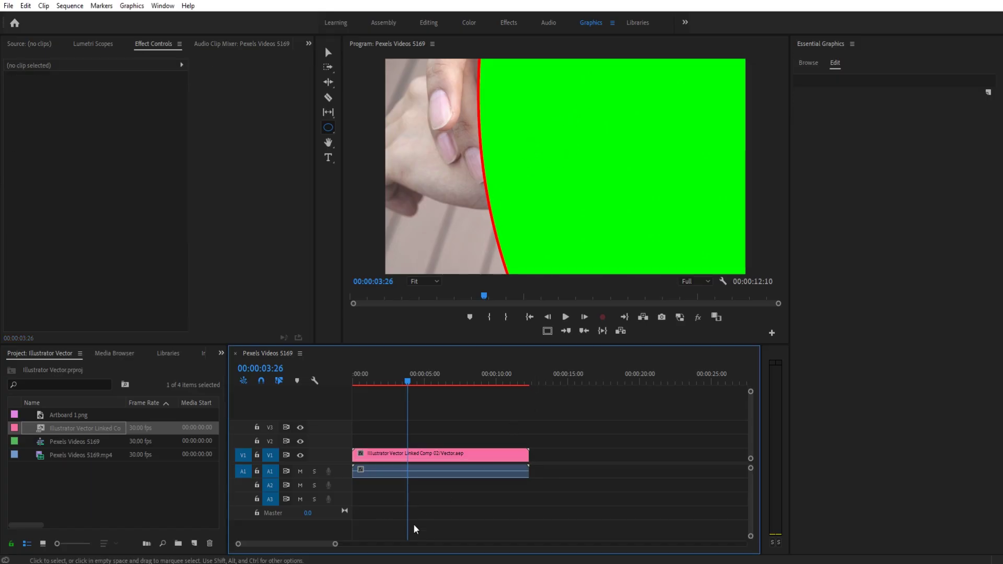